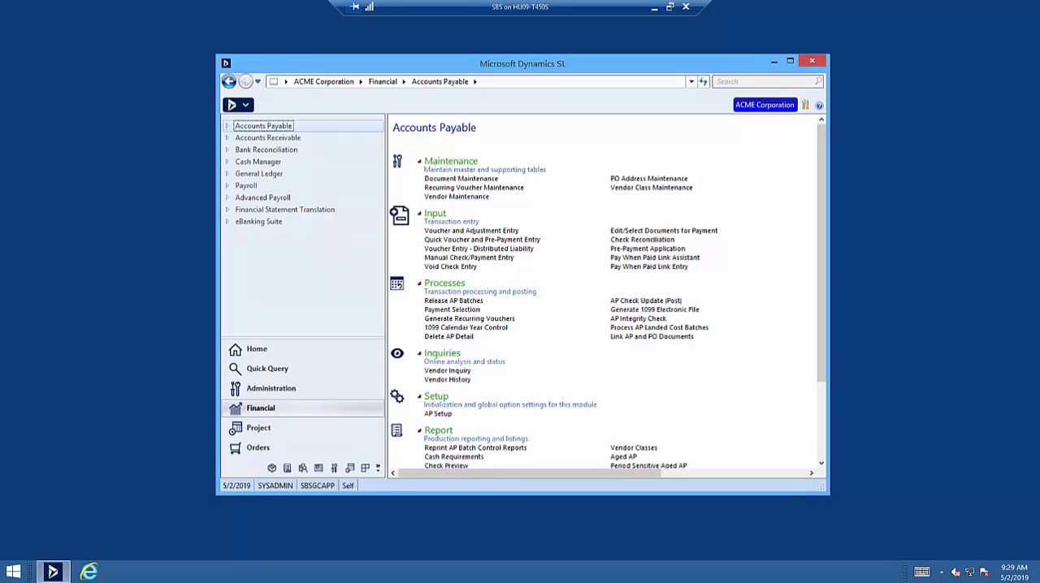
Review the APCHECKAPPROVAL, APCHECKCALC and APCHECKPRINT groups in the Group Maintenance lookup, then close it without choosing one.
{"action": "left_click", "coordinate": [283, 389]}
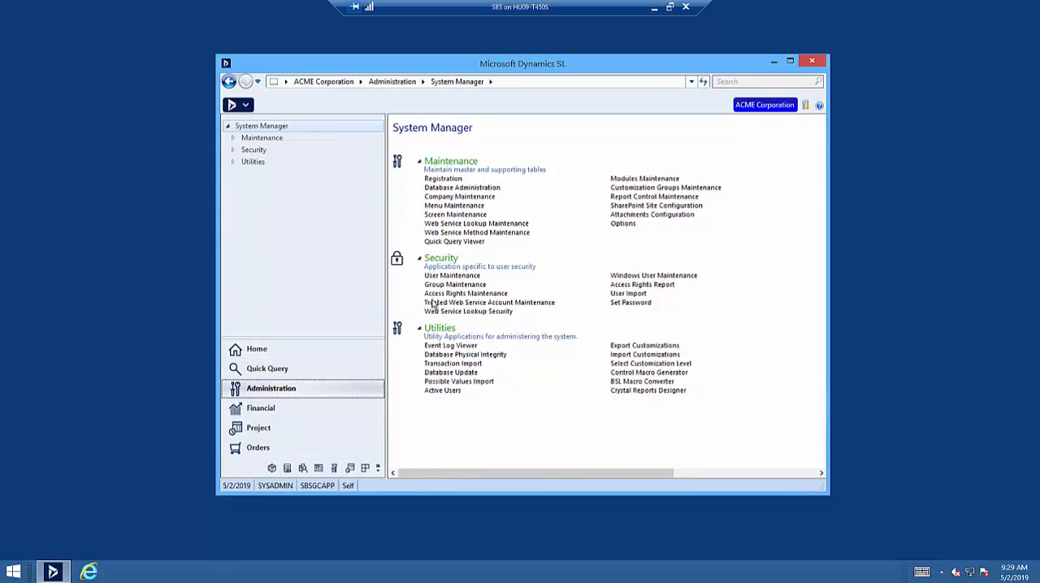
{"action": "left_click", "coordinate": [442, 285]}
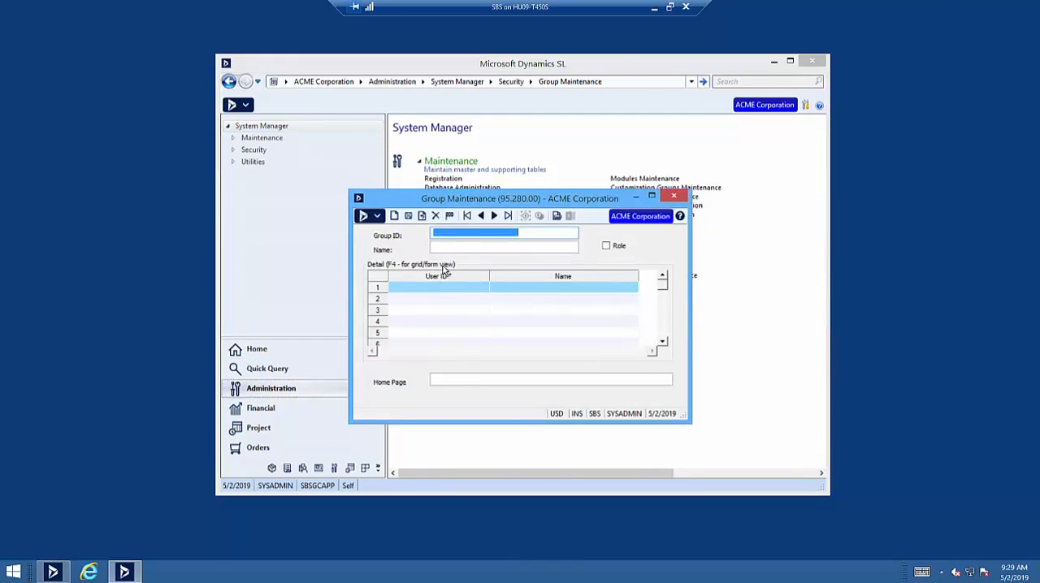
{"action": "double_click", "coordinate": [449, 233]}
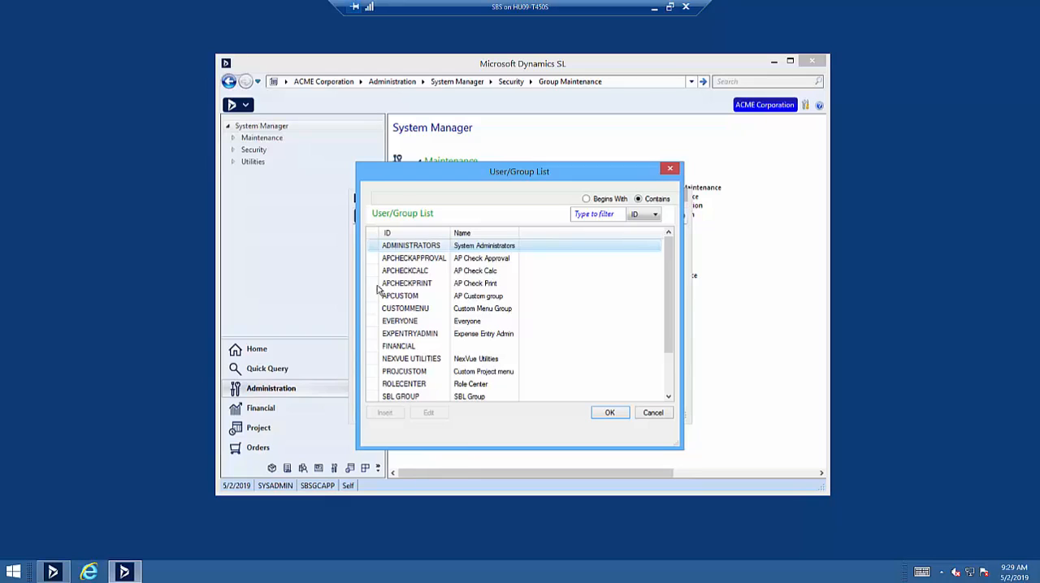
{"action": "left_click", "coordinate": [398, 274]}
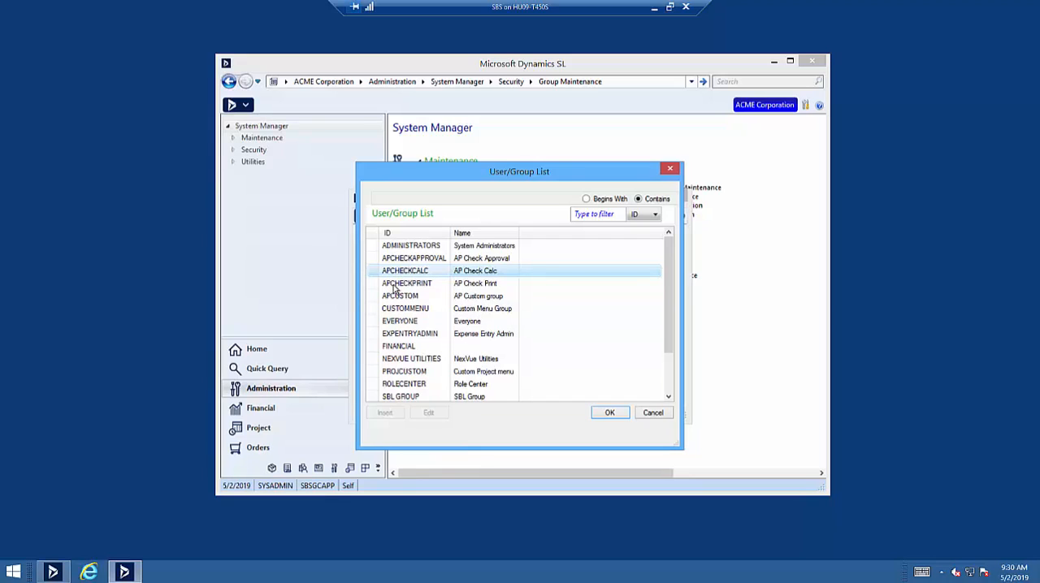
{"action": "left_click", "coordinate": [400, 260]}
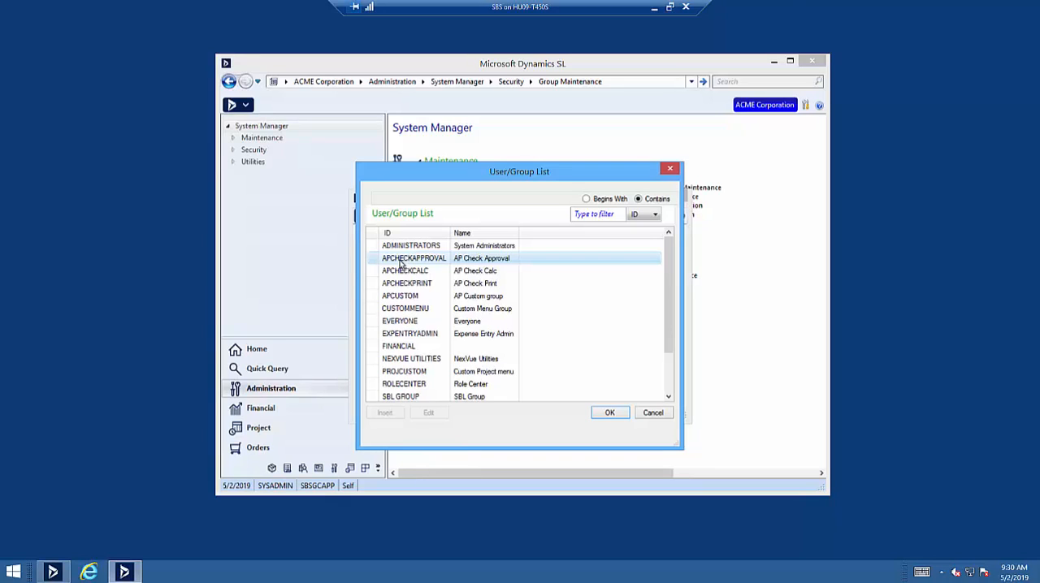
{"action": "left_click", "coordinate": [401, 284]}
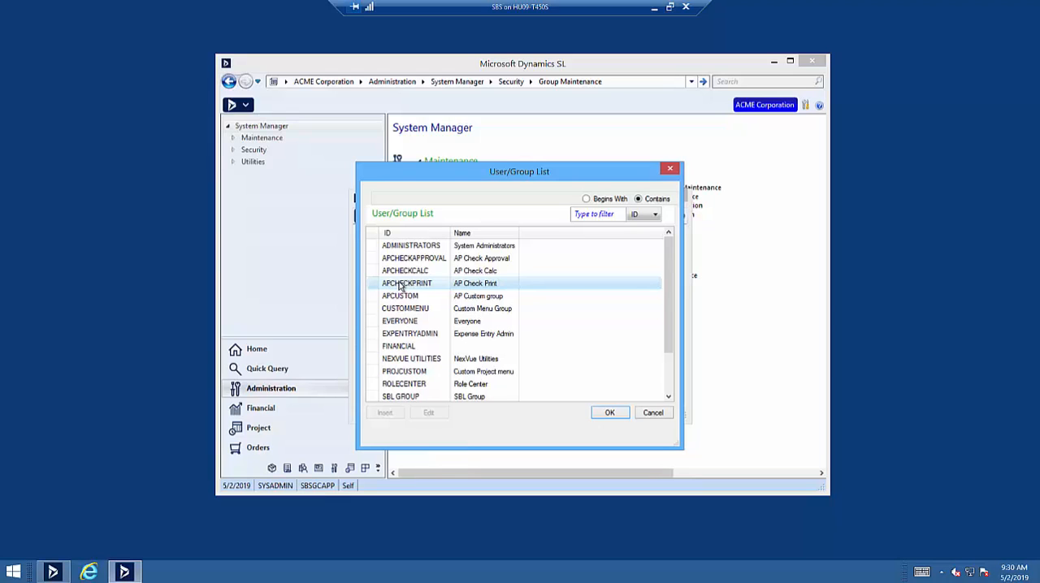
{"action": "left_click", "coordinate": [654, 418]}
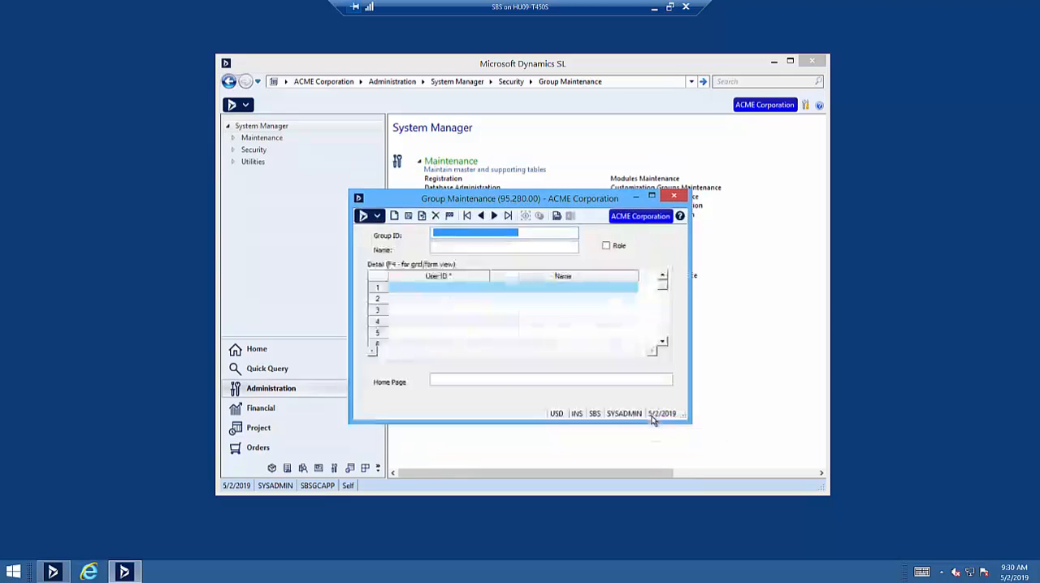
{"action": "left_click", "coordinate": [673, 196]}
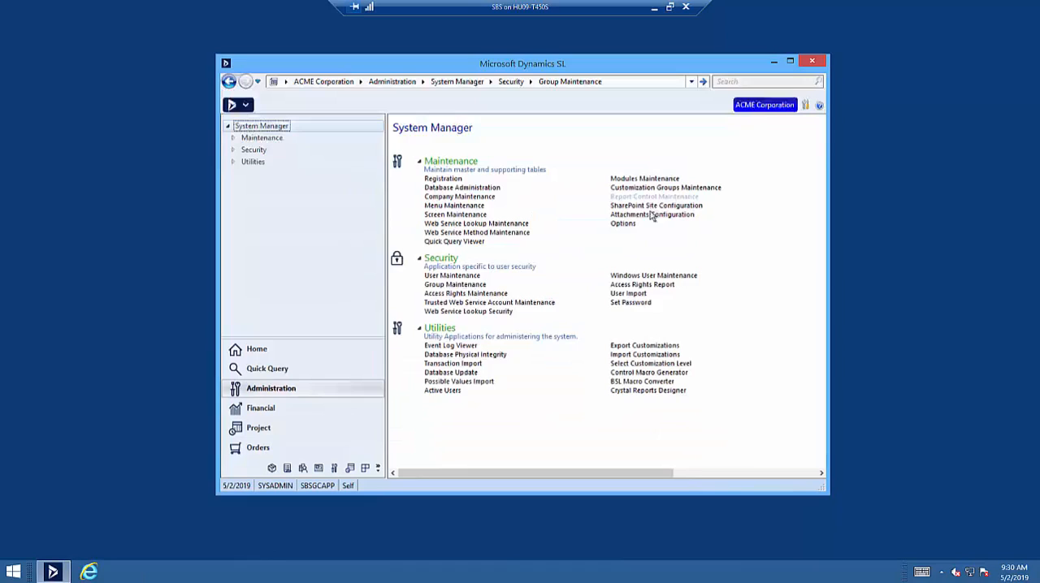
Look up user DY01 in User Maintenance and examine which AP check groups the user belongs to.
{"action": "left_click", "coordinate": [475, 276]}
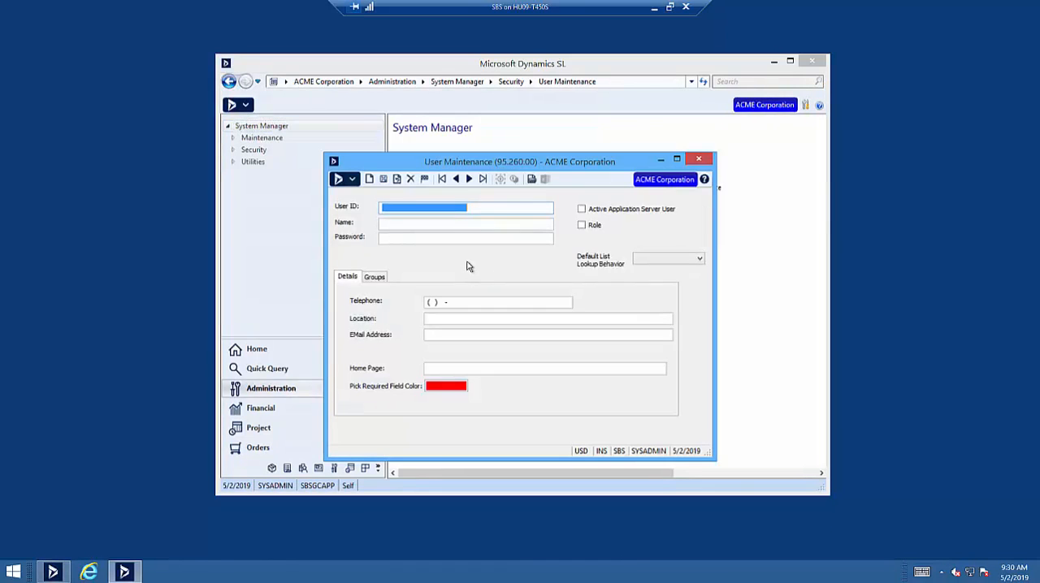
{"action": "type", "text": "DY01"}
{"action": "key", "text": "Tab"}
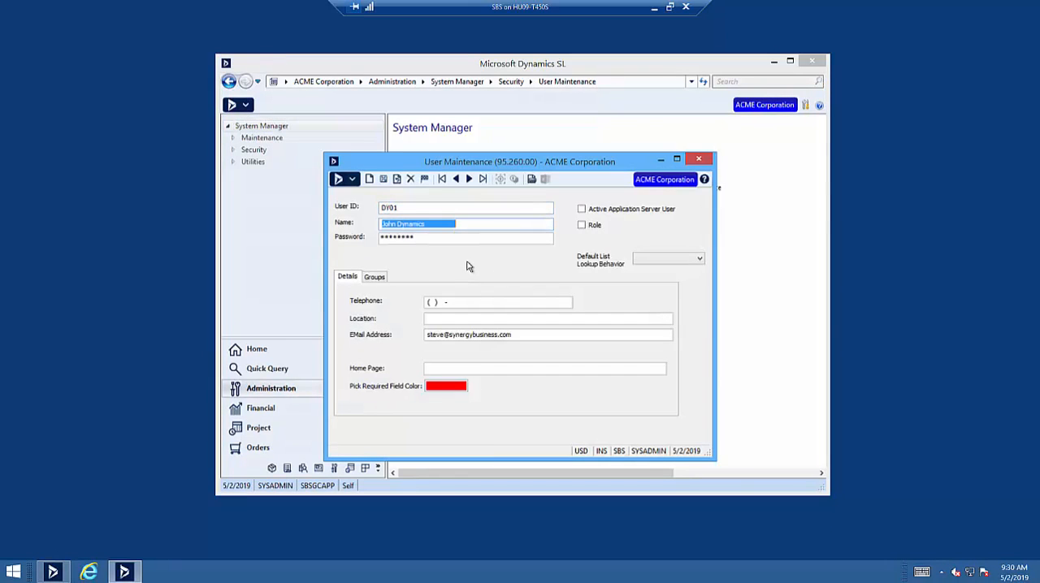
{"action": "left_click", "coordinate": [374, 277]}
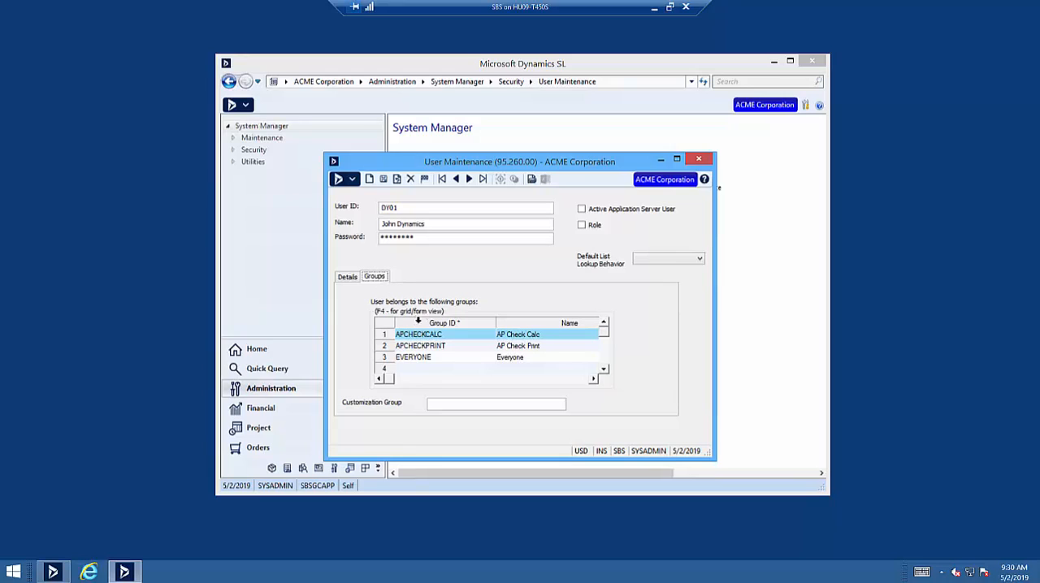
{"action": "left_click", "coordinate": [447, 335]}
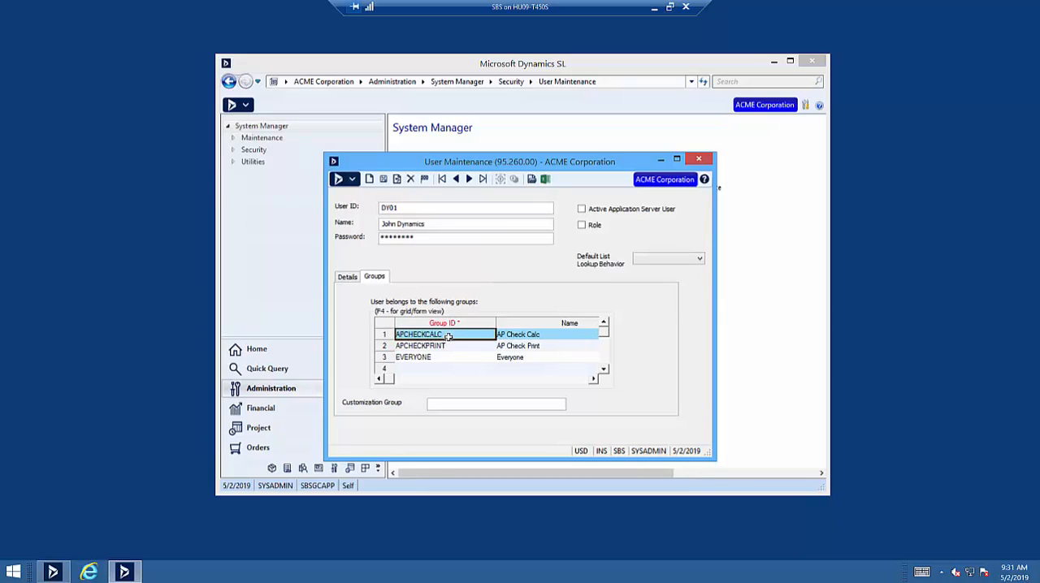
{"action": "left_click", "coordinate": [449, 346]}
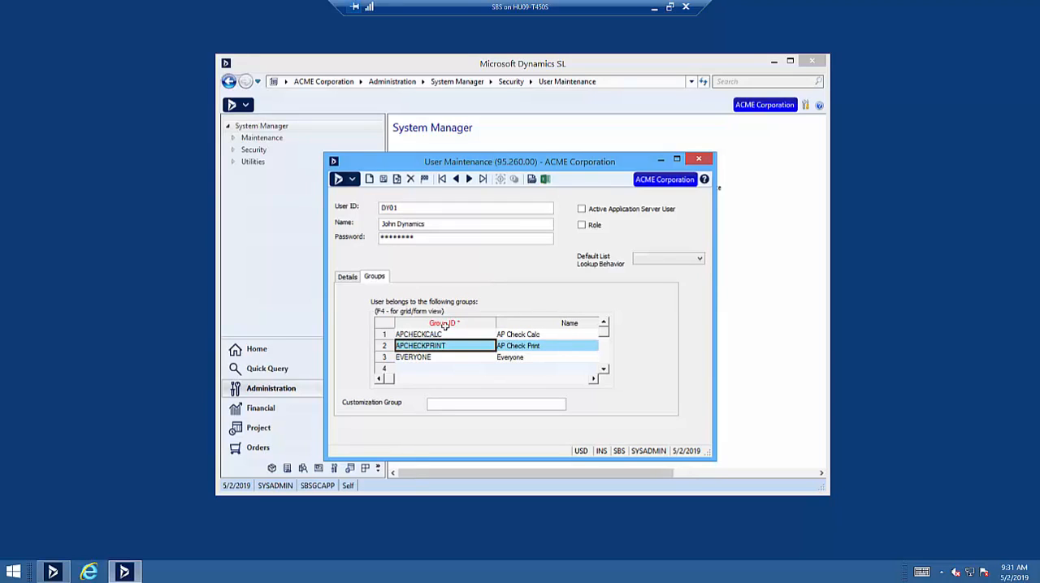
Look up user AC01's group membership and close User Maintenance.
{"action": "left_click", "coordinate": [412, 205]}
{"action": "double_click", "coordinate": [413, 206]}
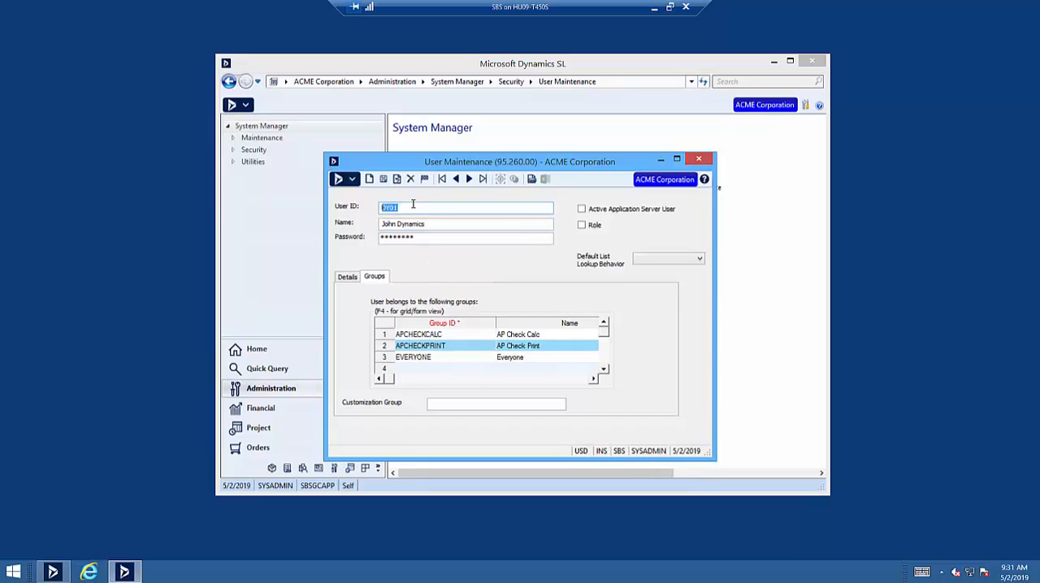
{"action": "type", "text": "AC01"}
{"action": "key", "text": "Tab"}
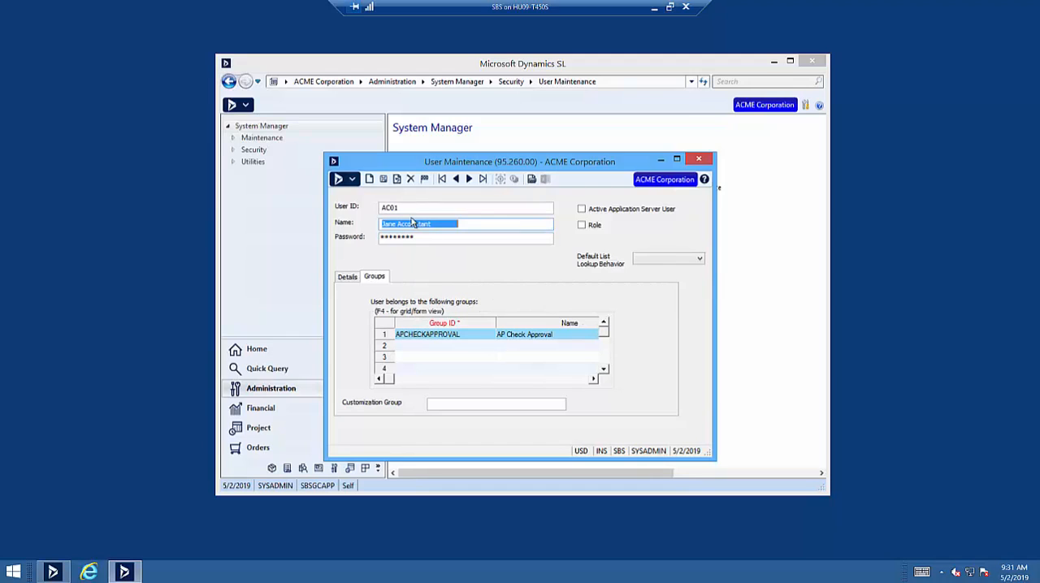
{"action": "left_click", "coordinate": [699, 159]}
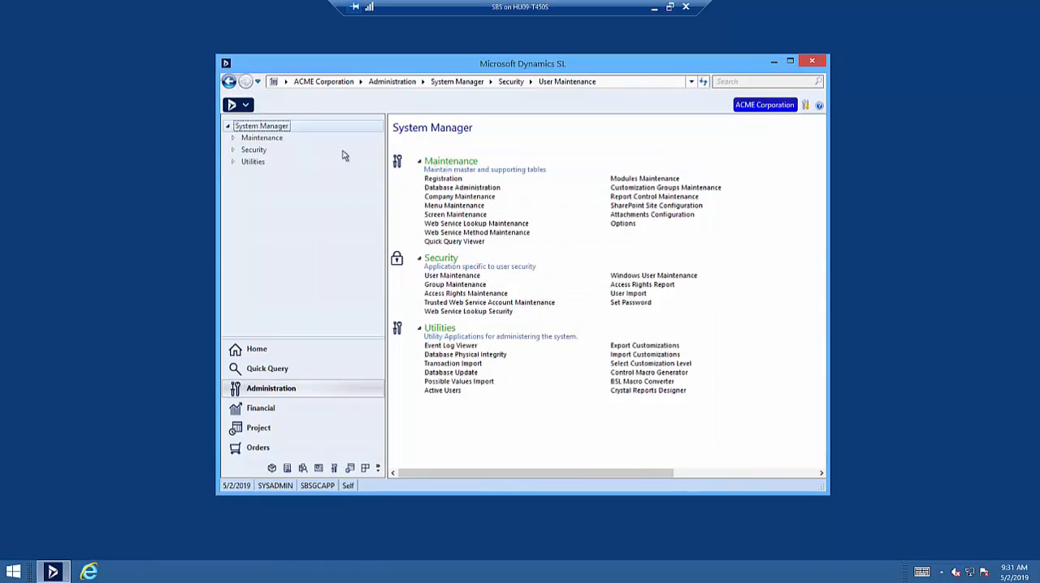
Switch the login from the administrator to user DY01, entering the account password.
{"action": "left_click", "coordinate": [235, 106]}
{"action": "left_click", "coordinate": [258, 152]}
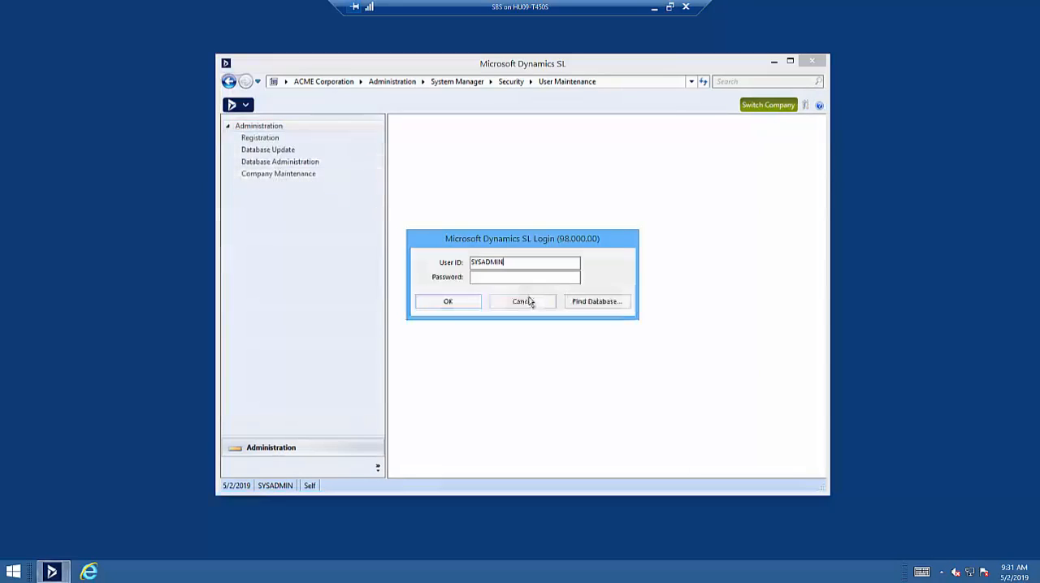
{"action": "key", "text": "shift+Home"}
{"action": "type", "text": "DY01"}
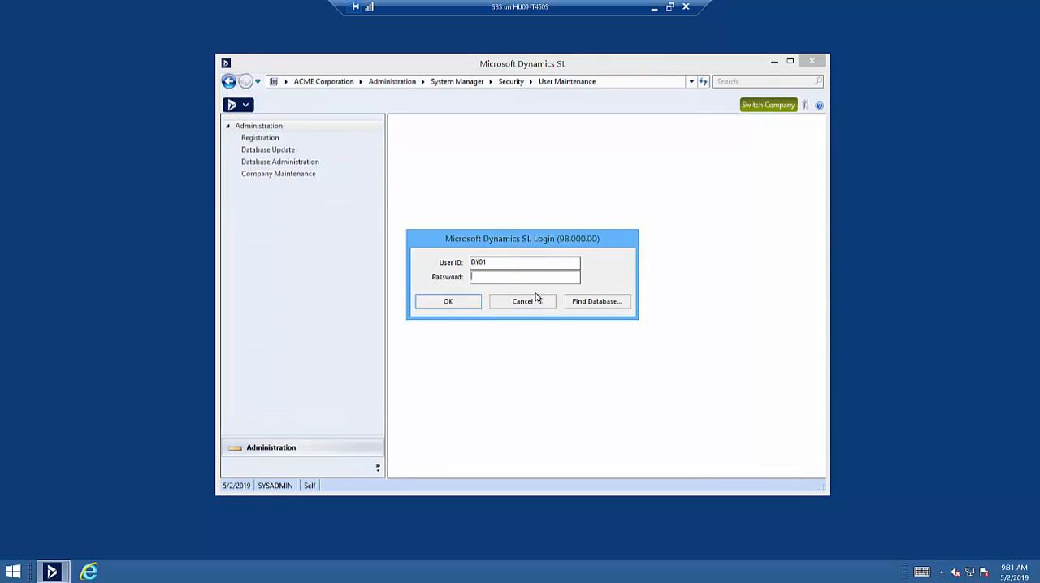
{"action": "type", "text": "password"}
{"action": "key", "text": "Return"}
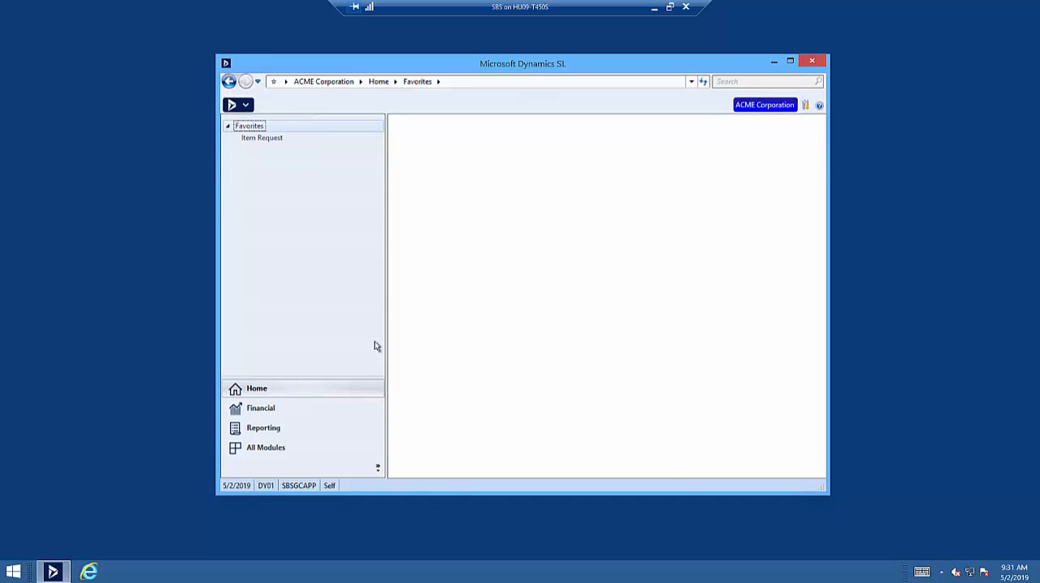
Open Edit/Select Documents for Payment in Accounts Payable with a blank batch, dismissing the batch number lookup.
{"action": "left_click", "coordinate": [282, 410]}
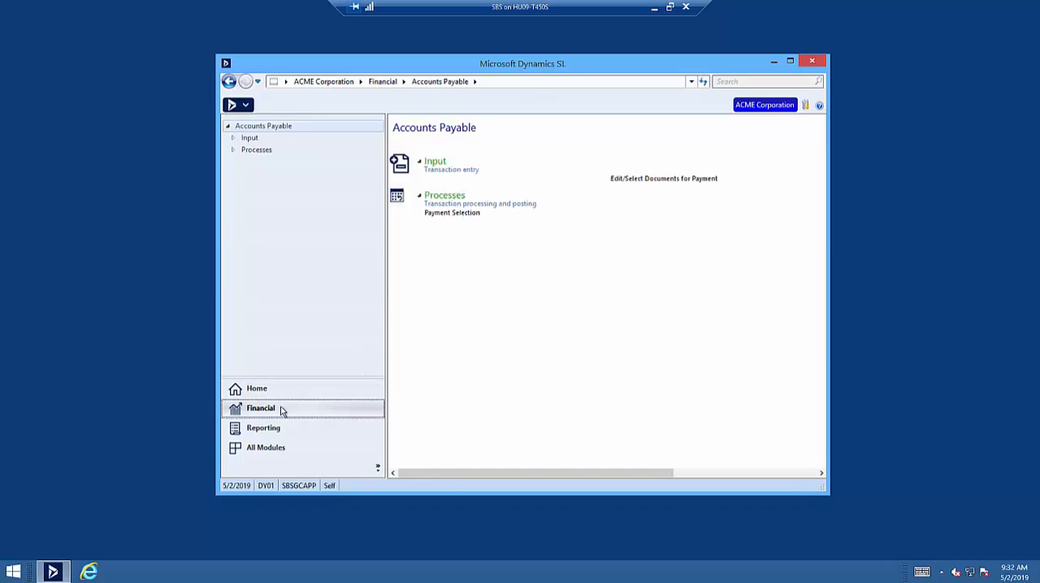
{"action": "left_click", "coordinate": [649, 183]}
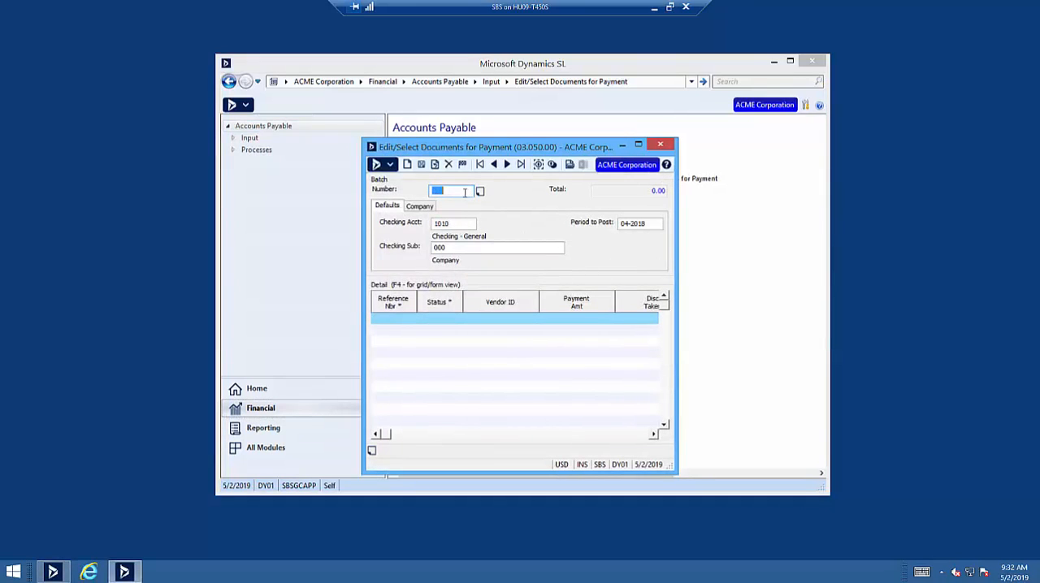
{"action": "double_click", "coordinate": [464, 192]}
{"action": "left_click", "coordinate": [665, 417]}
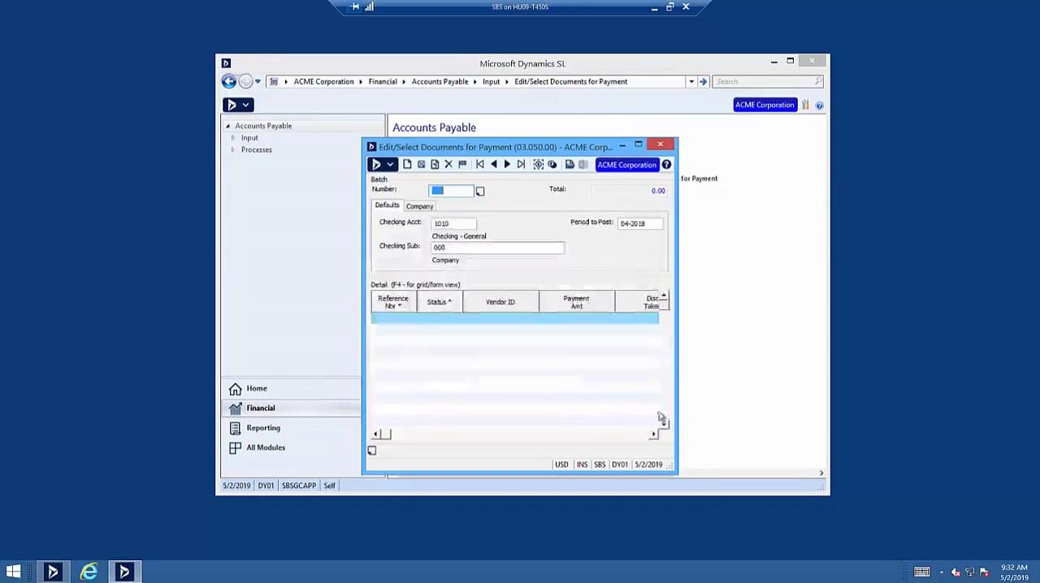
Add vouchers 000120 and 000121 to the payment batch with Active status, then save the batch and close the screen.
{"action": "left_click", "coordinate": [396, 315]}
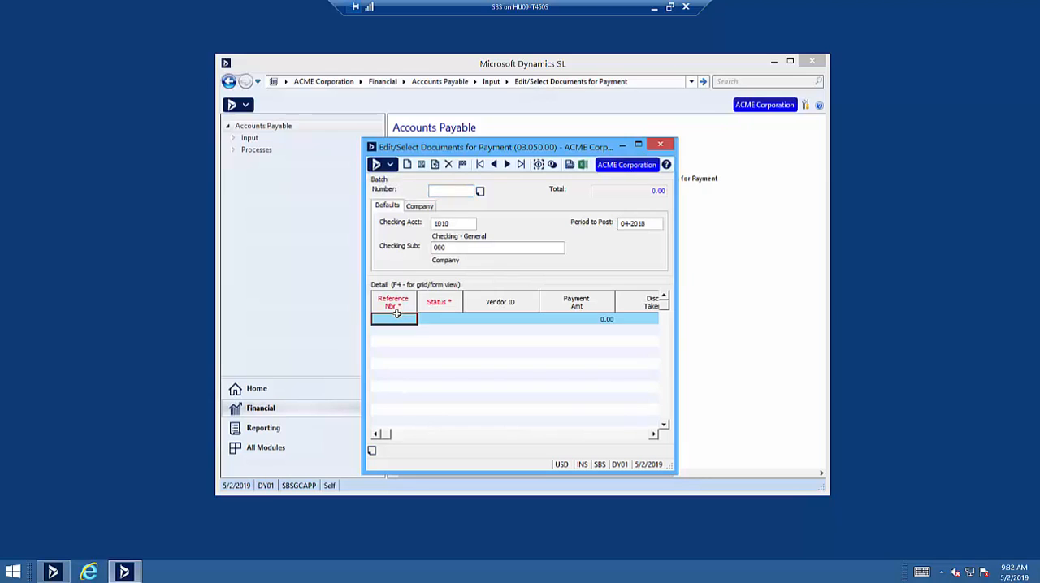
{"action": "double_click", "coordinate": [396, 315]}
{"action": "double_click", "coordinate": [457, 318]}
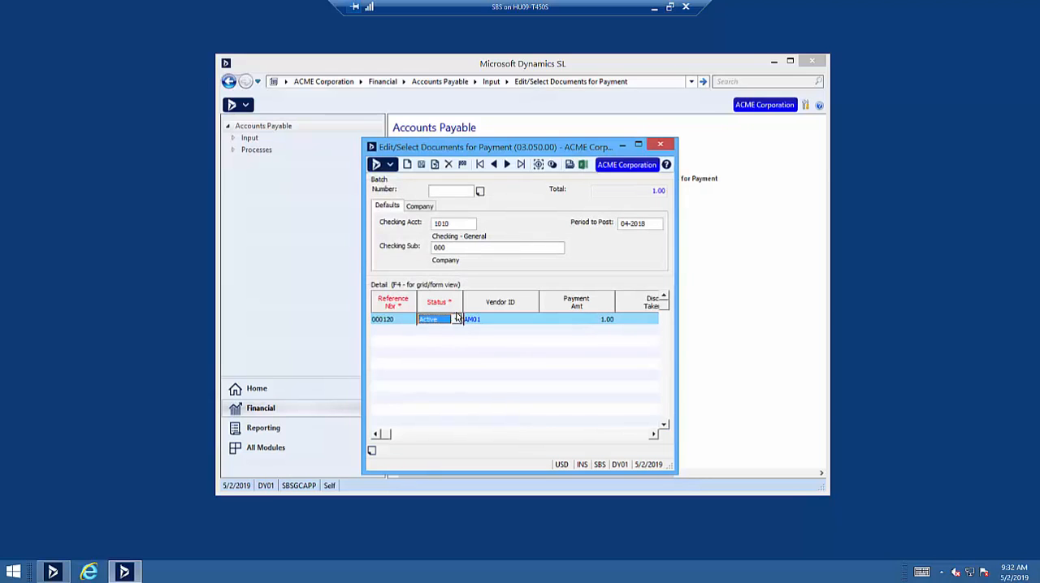
{"action": "key", "text": "Down"}
{"action": "key", "text": "F3"}
{"action": "double_click", "coordinate": [462, 328]}
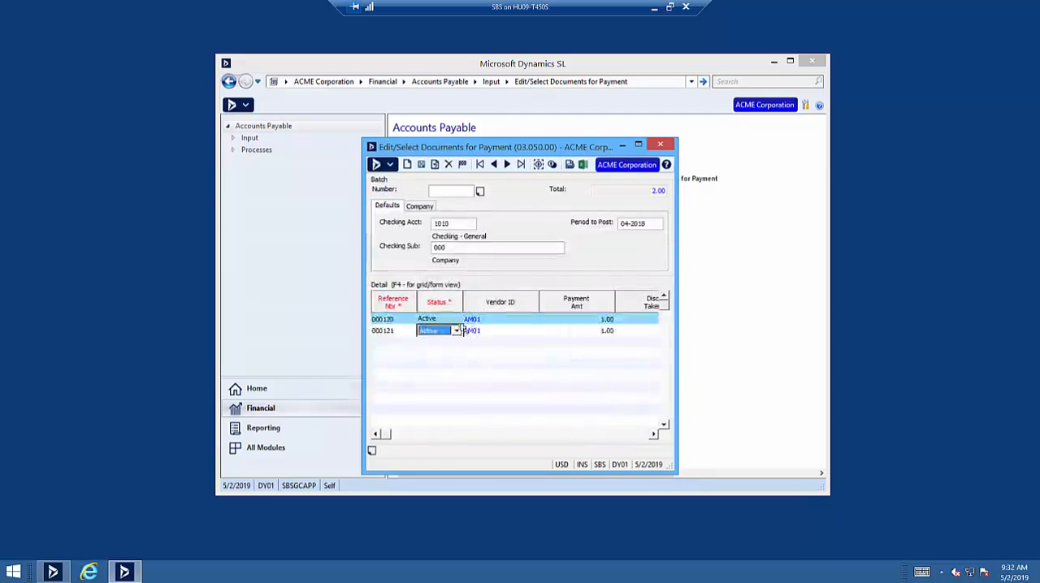
{"action": "left_click", "coordinate": [420, 165]}
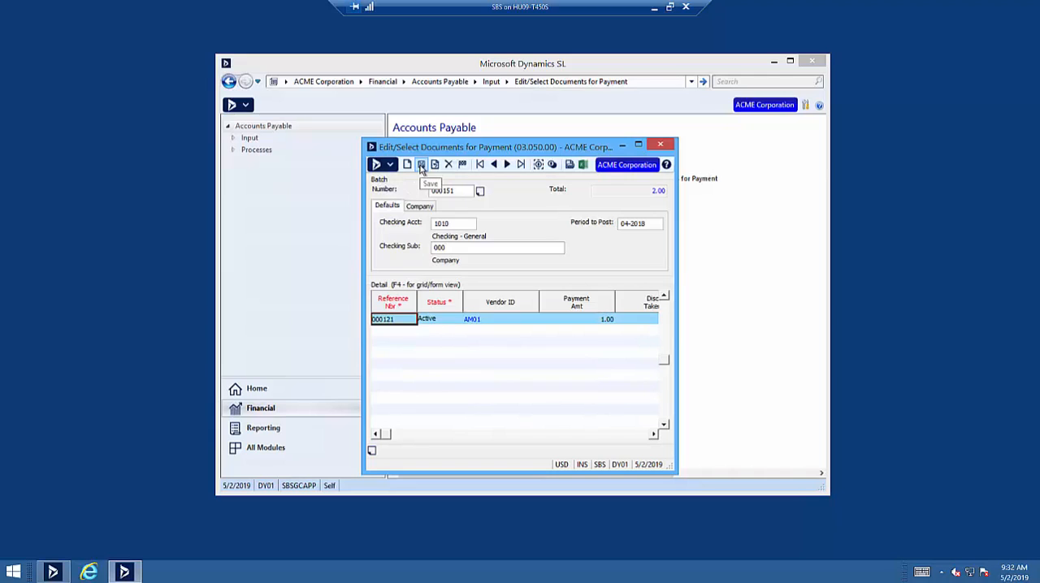
{"action": "left_click", "coordinate": [663, 296]}
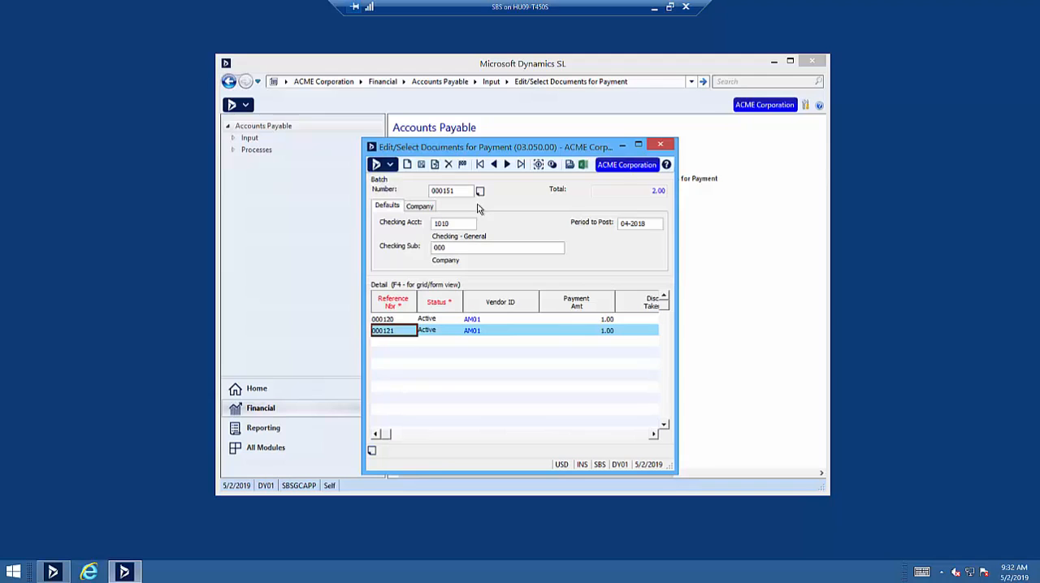
{"action": "left_click", "coordinate": [659, 145]}
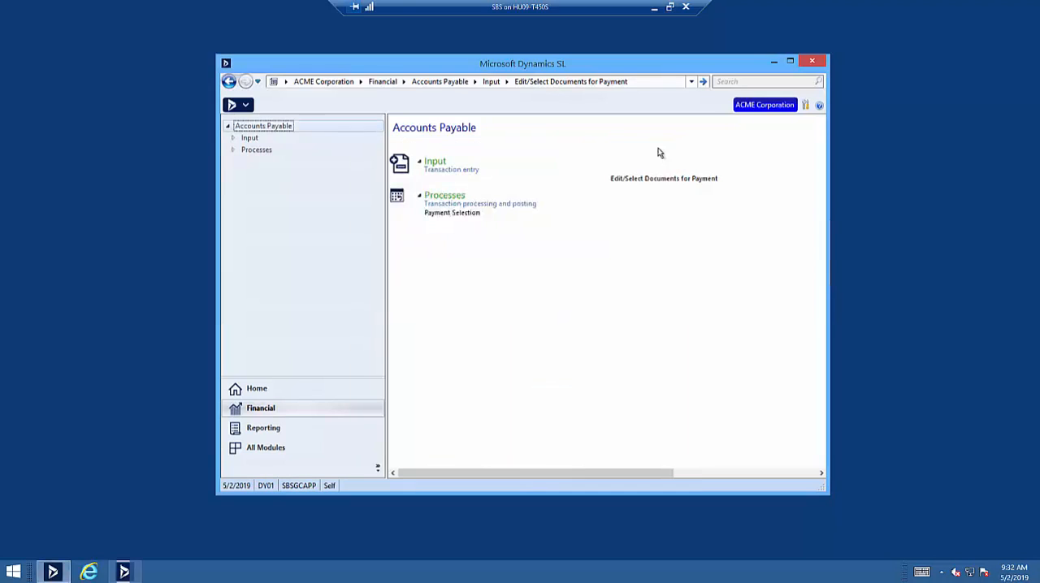
Log out of DY01 and log in as approver AC01, entering the account password.
{"action": "left_click", "coordinate": [247, 106]}
{"action": "left_click", "coordinate": [253, 149]}
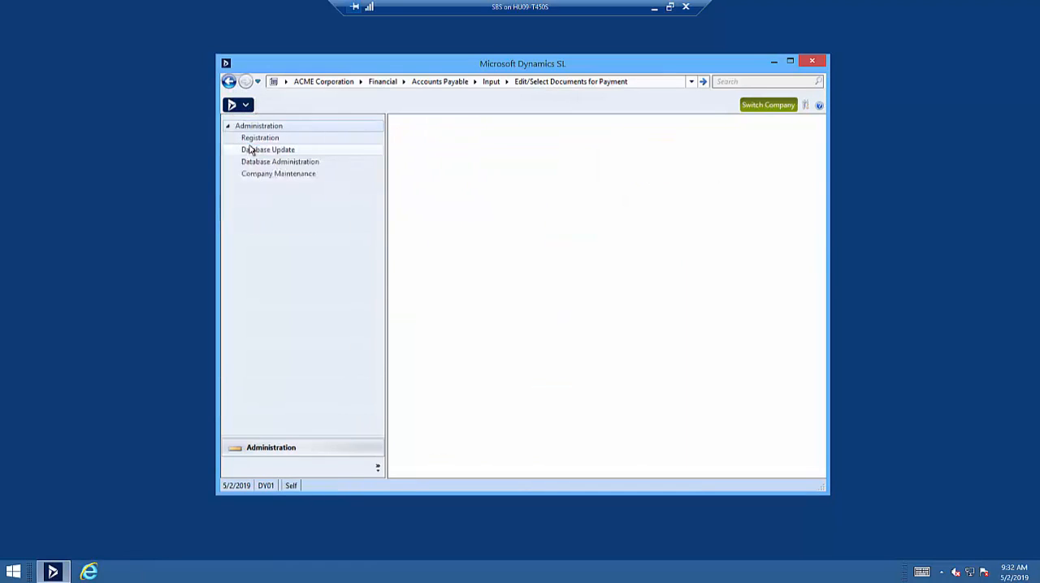
{"action": "key", "text": "Tab"}
{"action": "type", "text": "*******"}
{"action": "key", "text": "Return"}
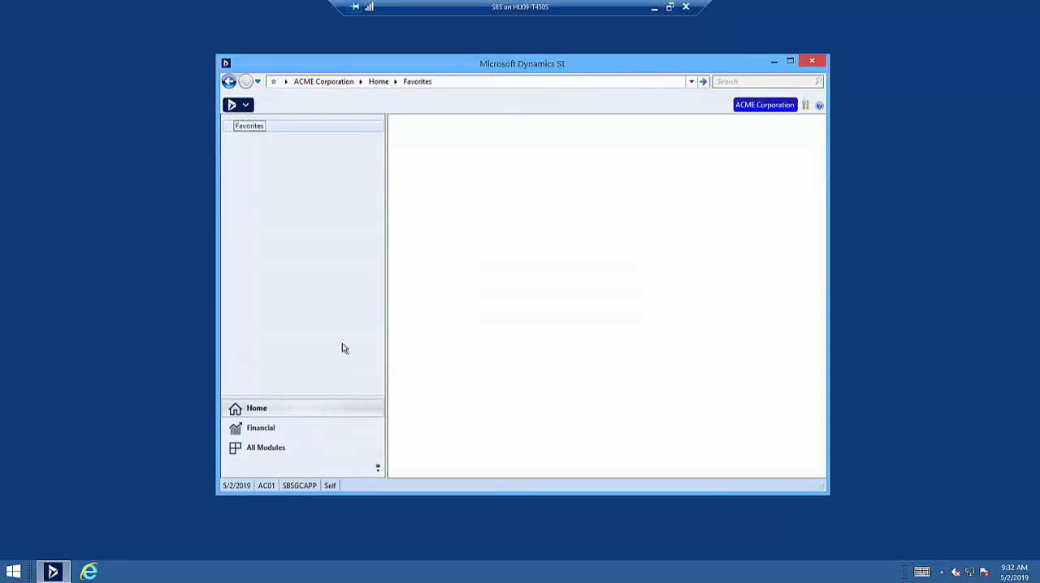
Open AP Check Approval in Accounts Payable and review the Check Preview report for the selected checks.
{"action": "left_click", "coordinate": [252, 428]}
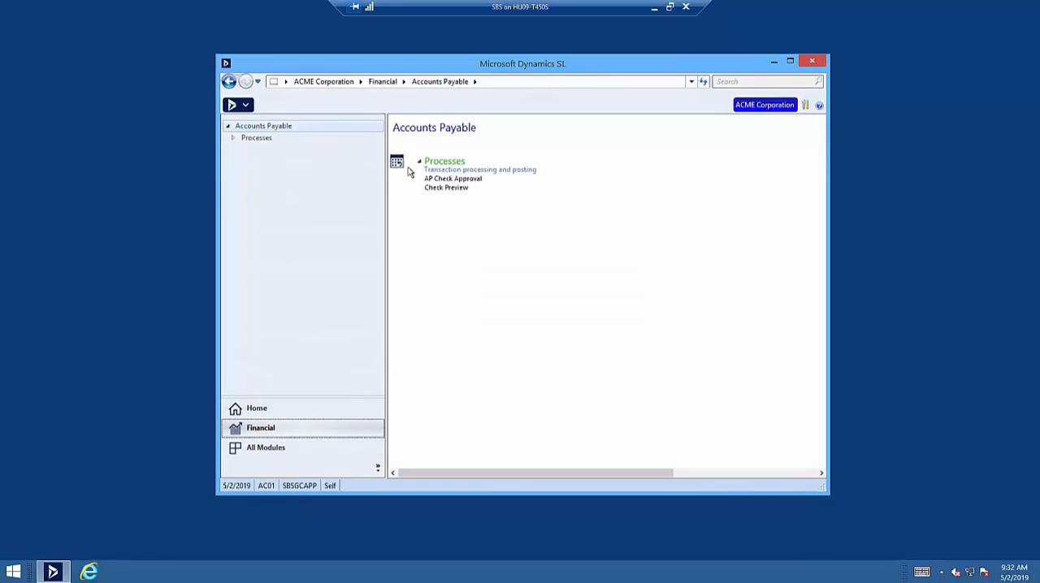
{"action": "left_click", "coordinate": [452, 180]}
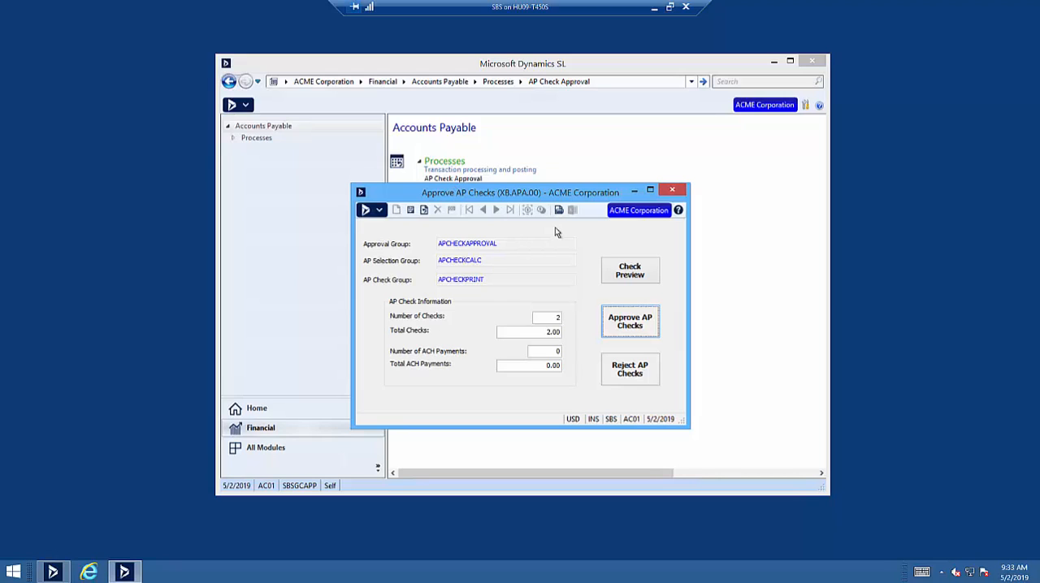
{"action": "left_click", "coordinate": [630, 276]}
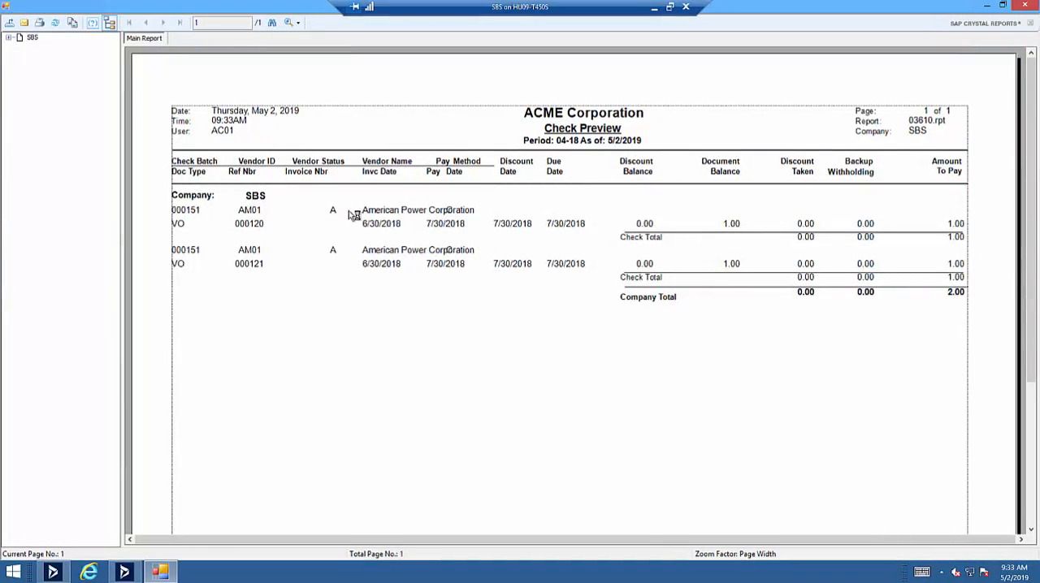
{"action": "left_click", "coordinate": [1022, 8]}
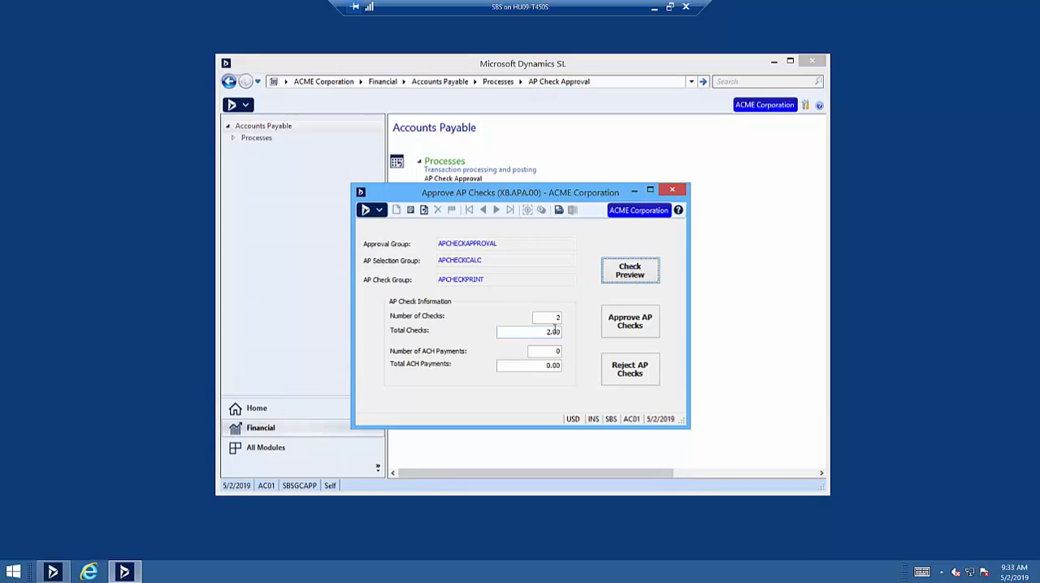
Approve the AP checks and close the approval screen.
{"action": "left_click", "coordinate": [622, 331]}
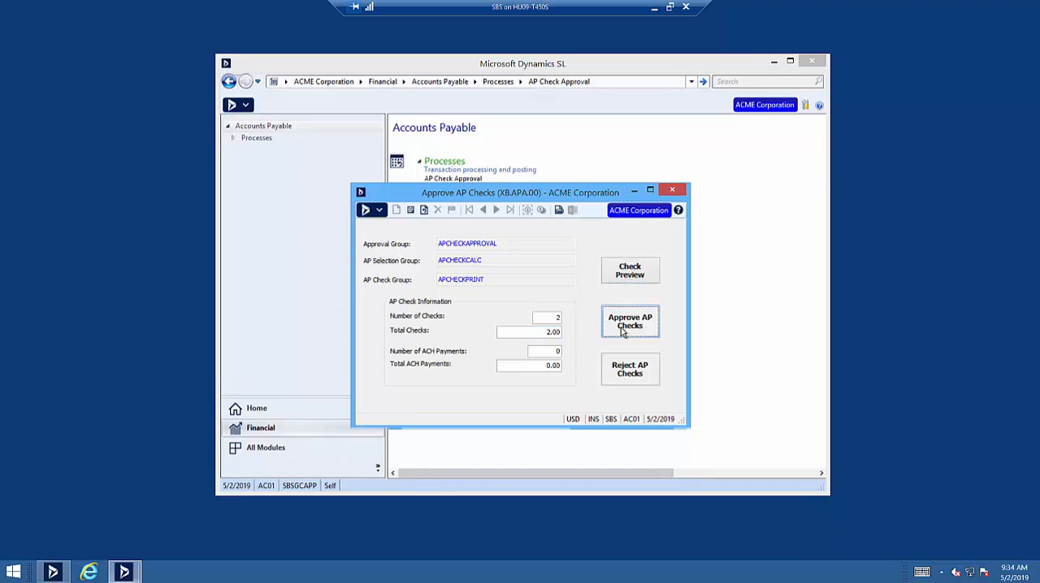
{"action": "left_click", "coordinate": [672, 190]}
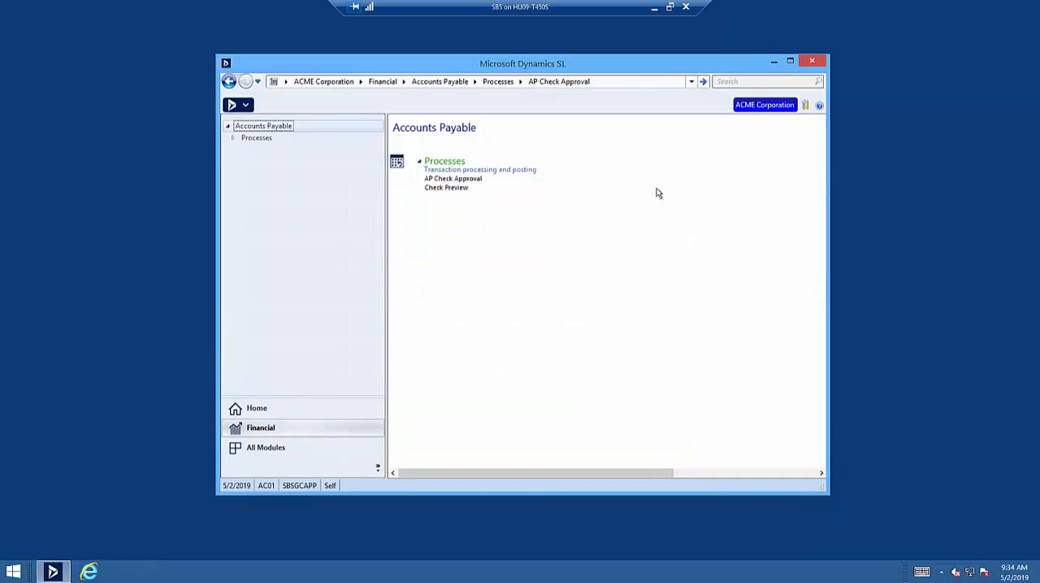
Switch the logged-in user from approver AC01 to DY01, entering the account password.
{"action": "left_click", "coordinate": [243, 105]}
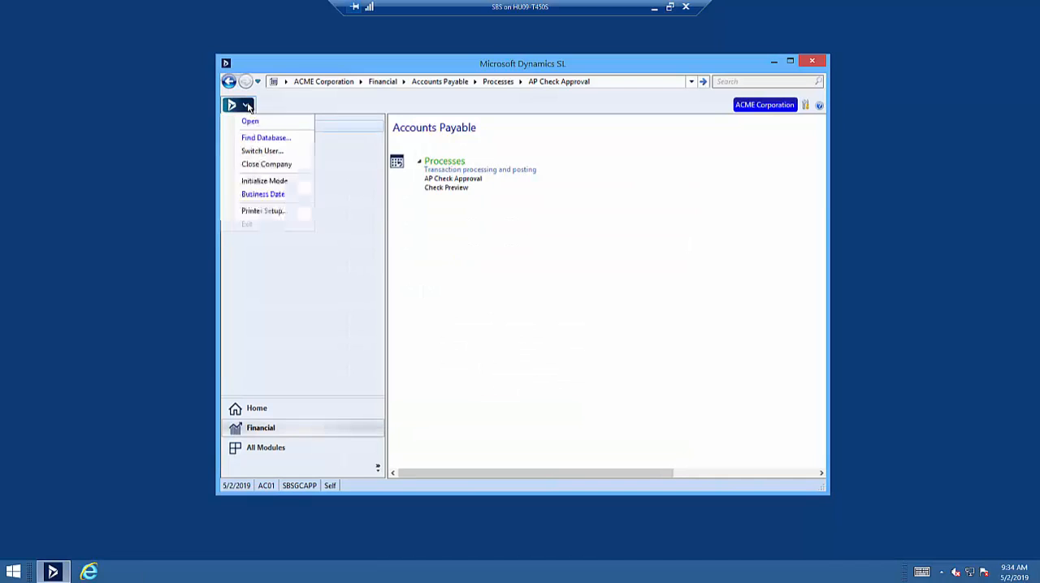
{"action": "left_click", "coordinate": [261, 151]}
{"action": "left_click_drag", "start_coordinate": [491, 262], "coordinate": [465, 264]}
{"action": "type", "text": "DY01"}
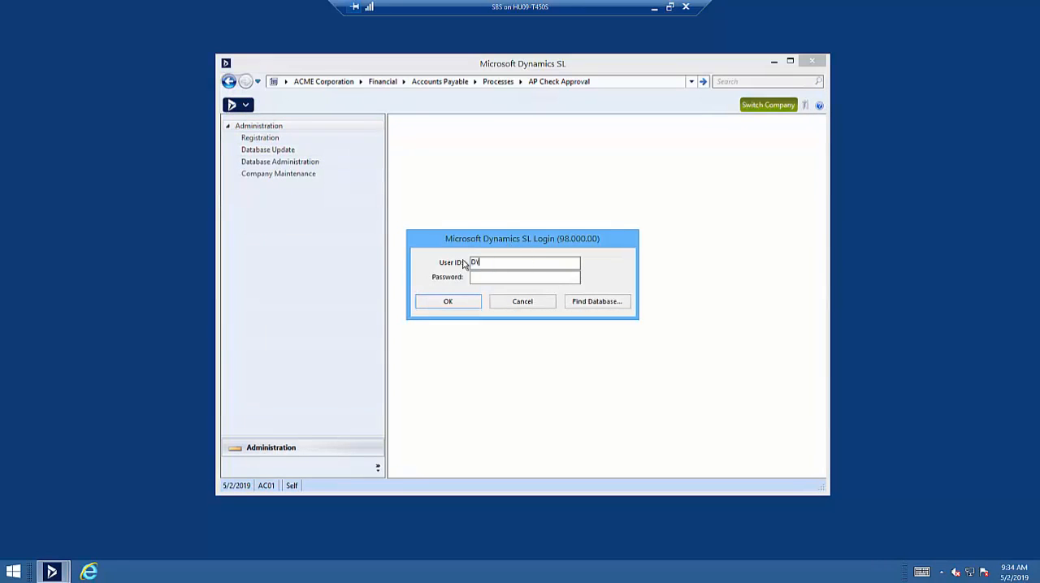
{"action": "key", "text": "Tab"}
{"action": "type", "text": "******"}
{"action": "key", "text": "Return"}
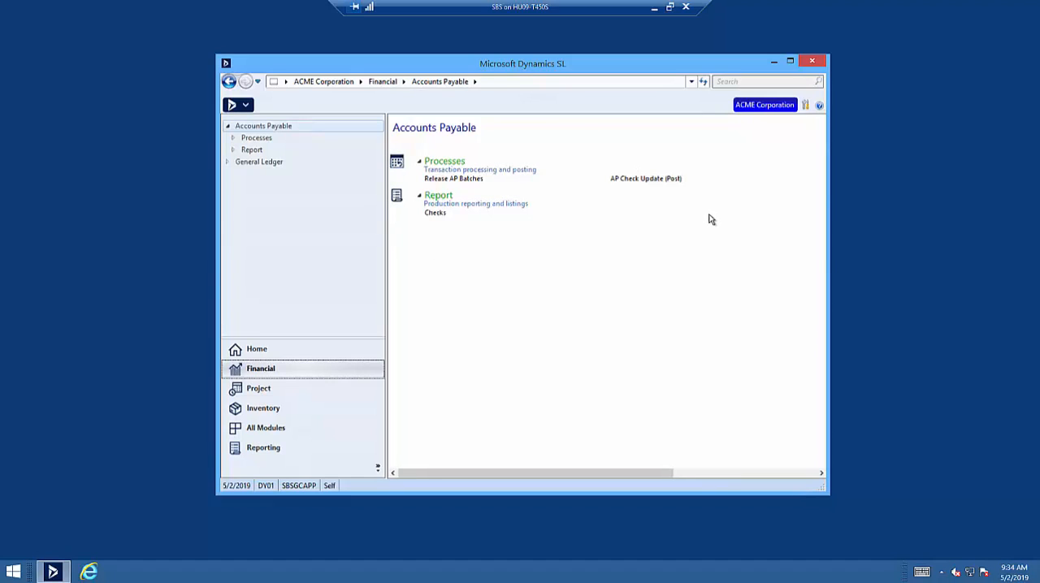
Print the checks for batch 000151 from the Accounts Payable Checks report and close the generated Checks.pdf.
{"action": "left_click", "coordinate": [441, 214]}
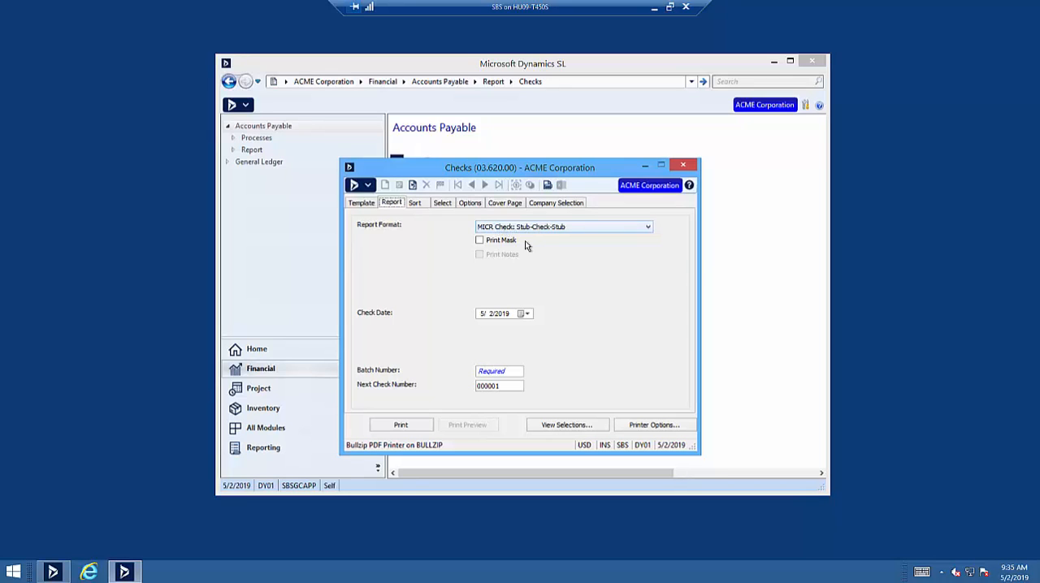
{"action": "double_click", "coordinate": [490, 371]}
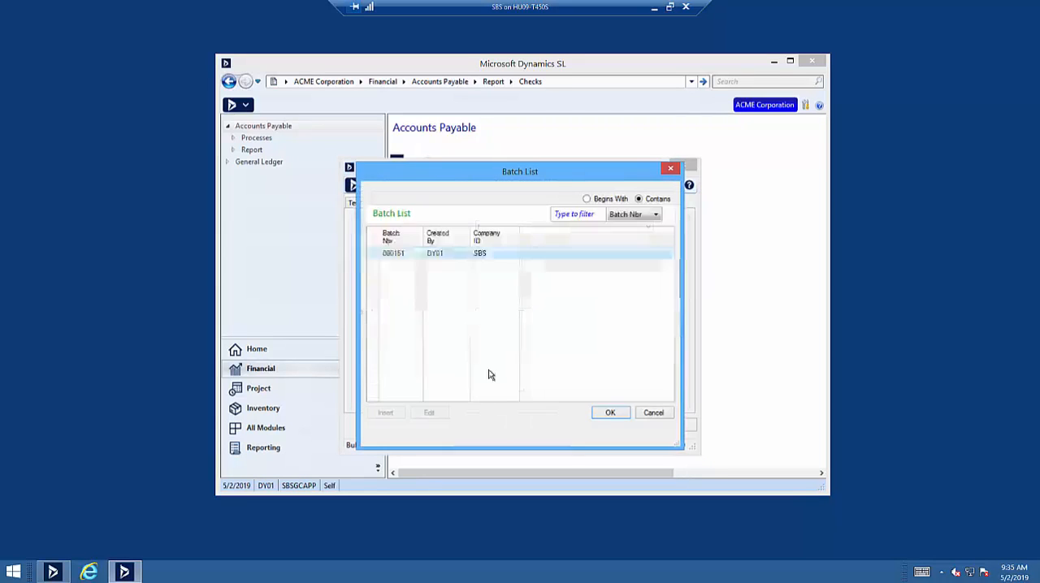
{"action": "double_click", "coordinate": [406, 254]}
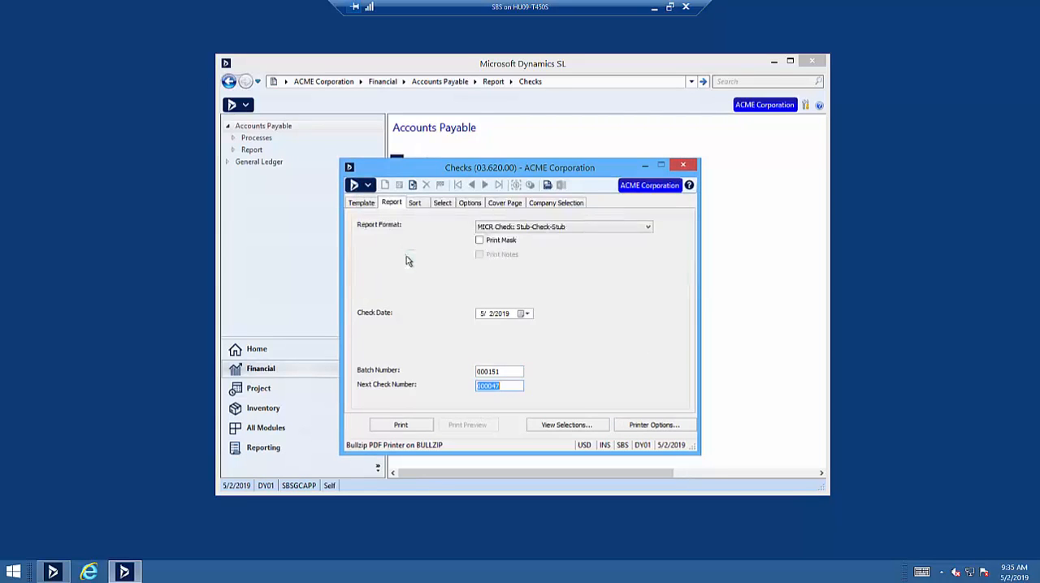
{"action": "left_click", "coordinate": [399, 428]}
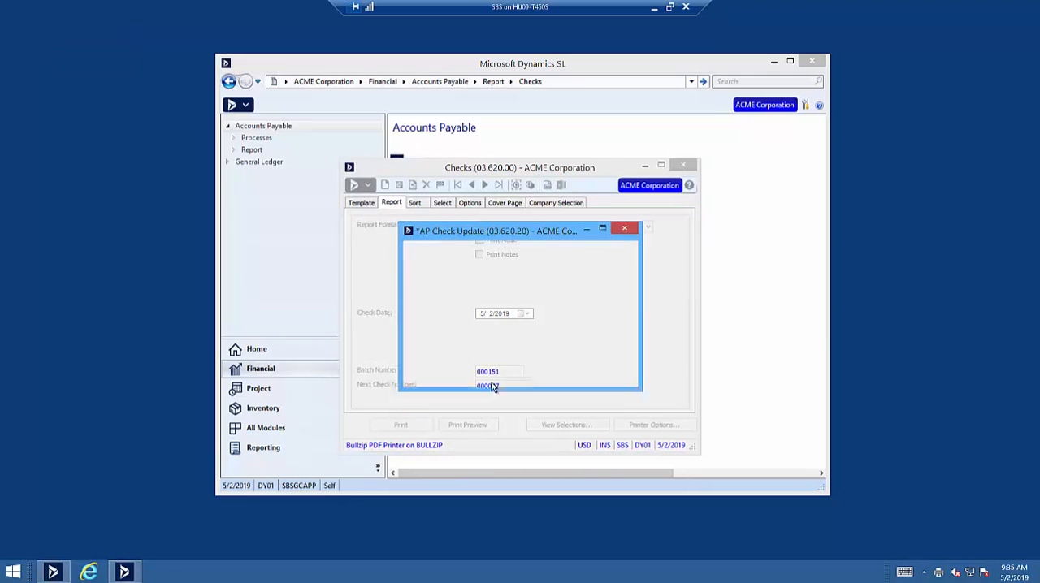
{"action": "left_click", "coordinate": [573, 434]}
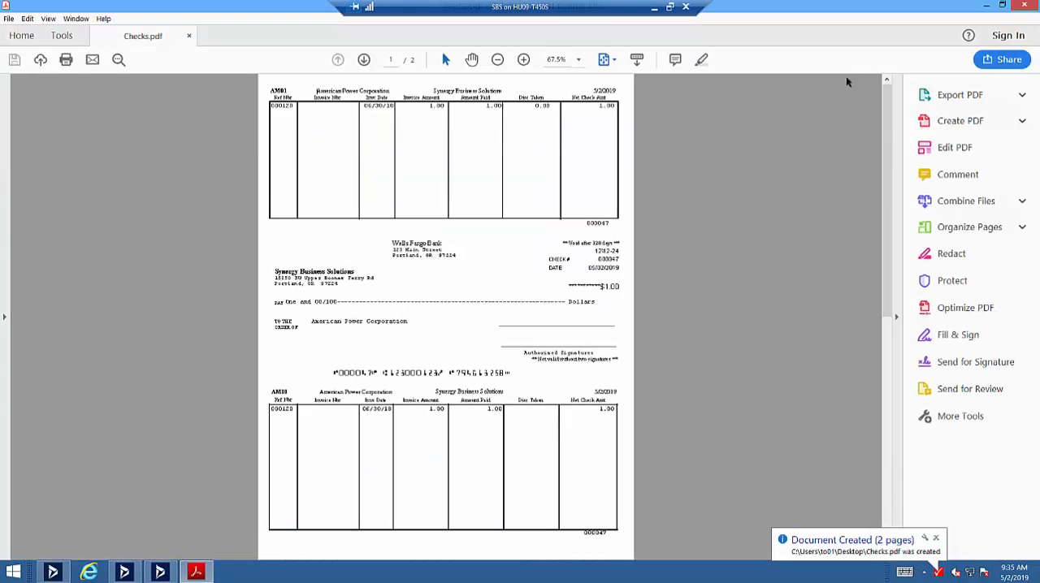
{"action": "left_click", "coordinate": [1024, 5]}
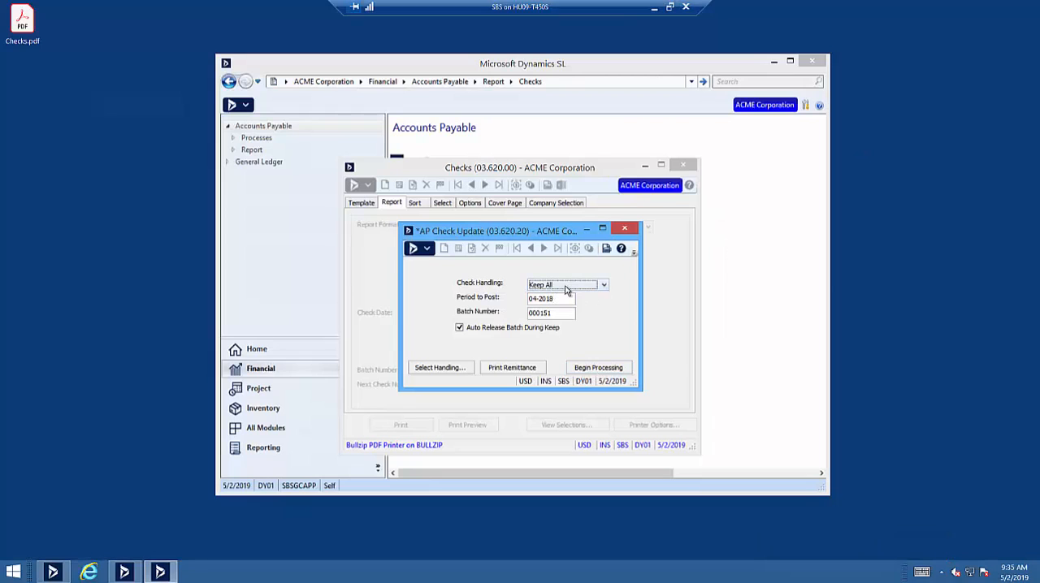
Process the AP check update for batch 000151 with Keep All handling and automatic batch release, and close the Checks screen.
{"action": "left_click", "coordinate": [592, 370]}
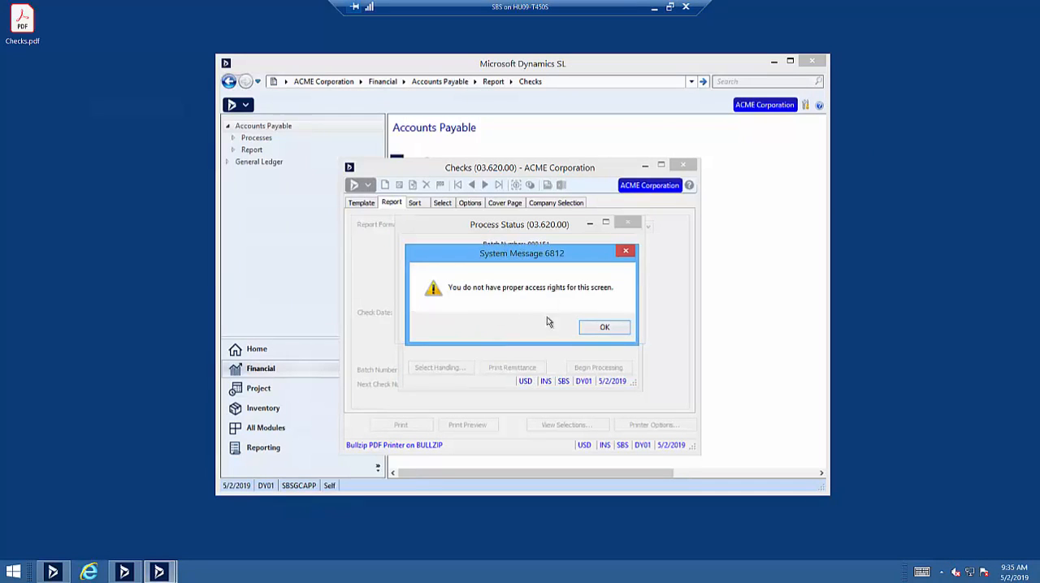
{"action": "left_click", "coordinate": [605, 327]}
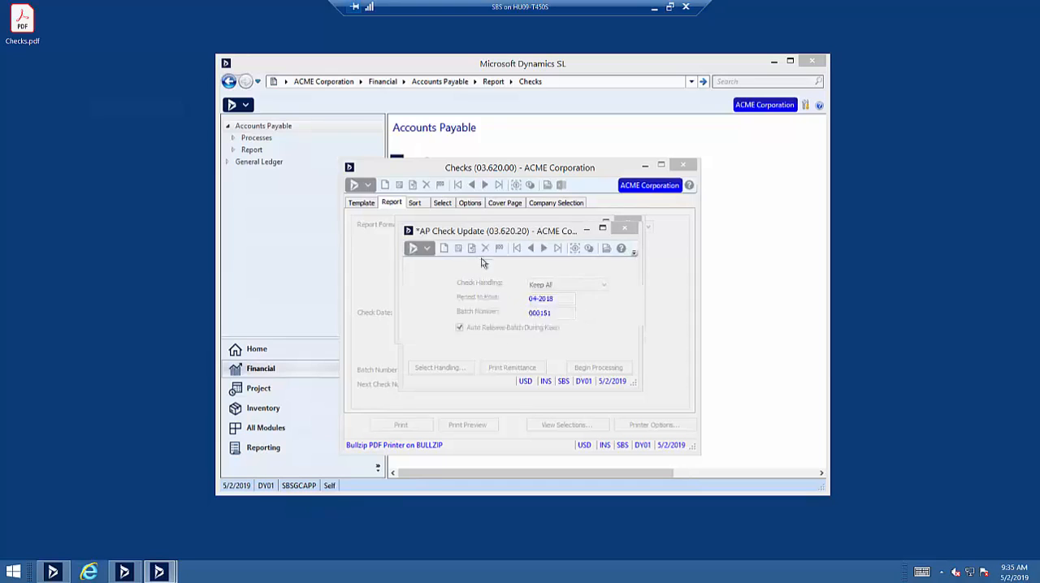
{"action": "left_click", "coordinate": [585, 231]}
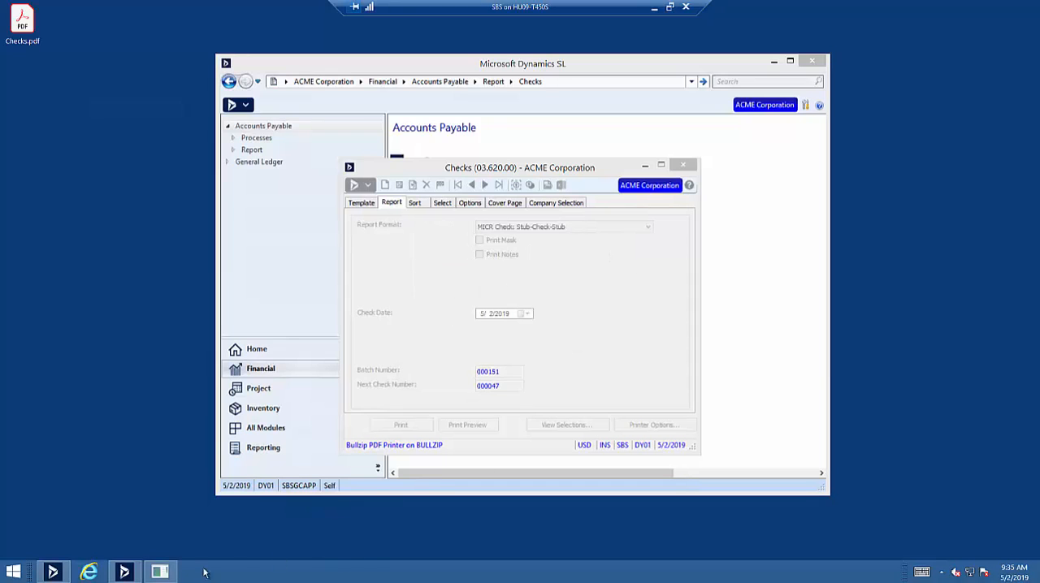
{"action": "left_click", "coordinate": [160, 572]}
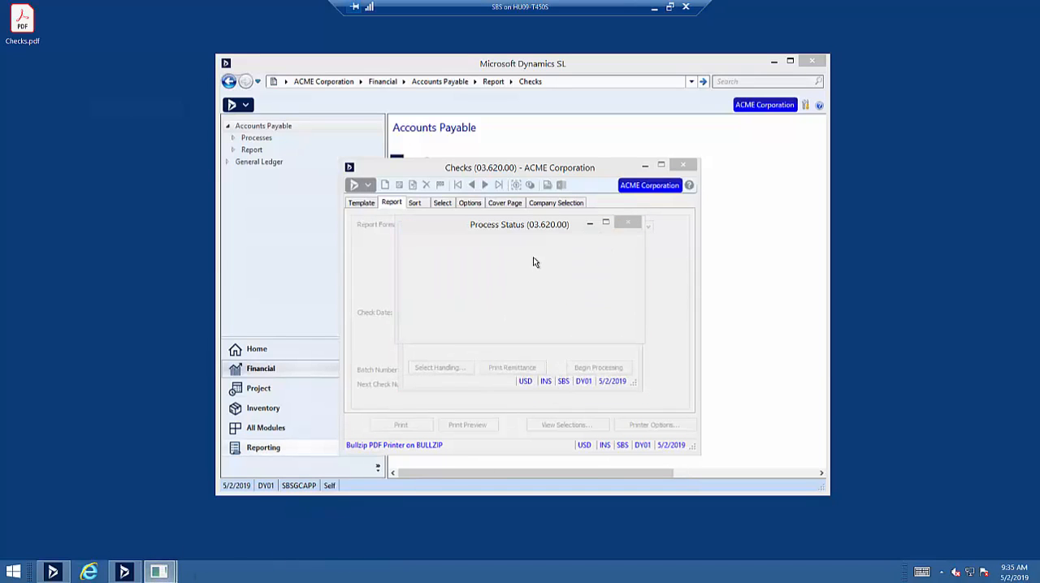
{"action": "left_click", "coordinate": [520, 322]}
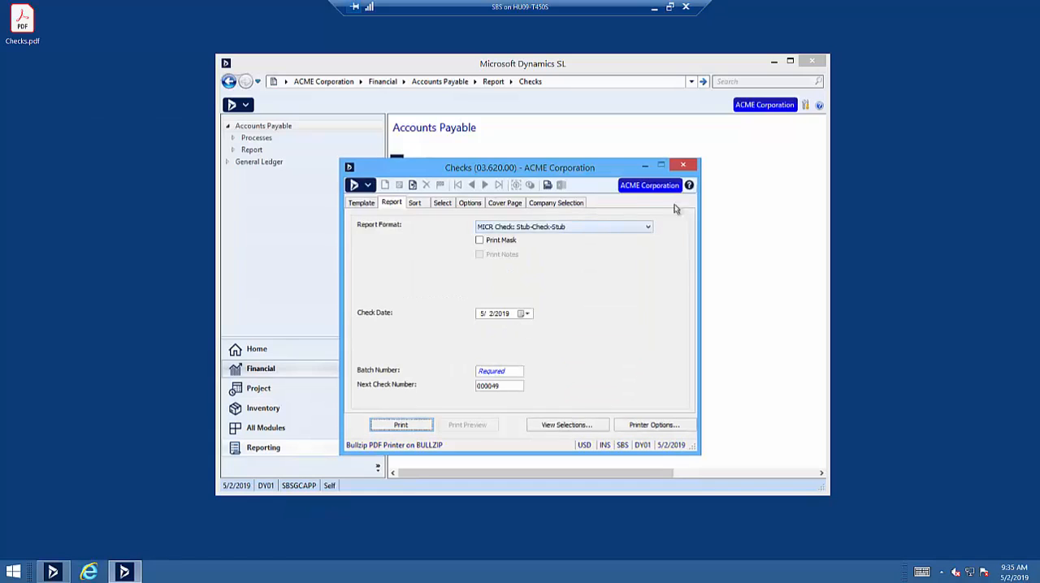
{"action": "left_click", "coordinate": [692, 166]}
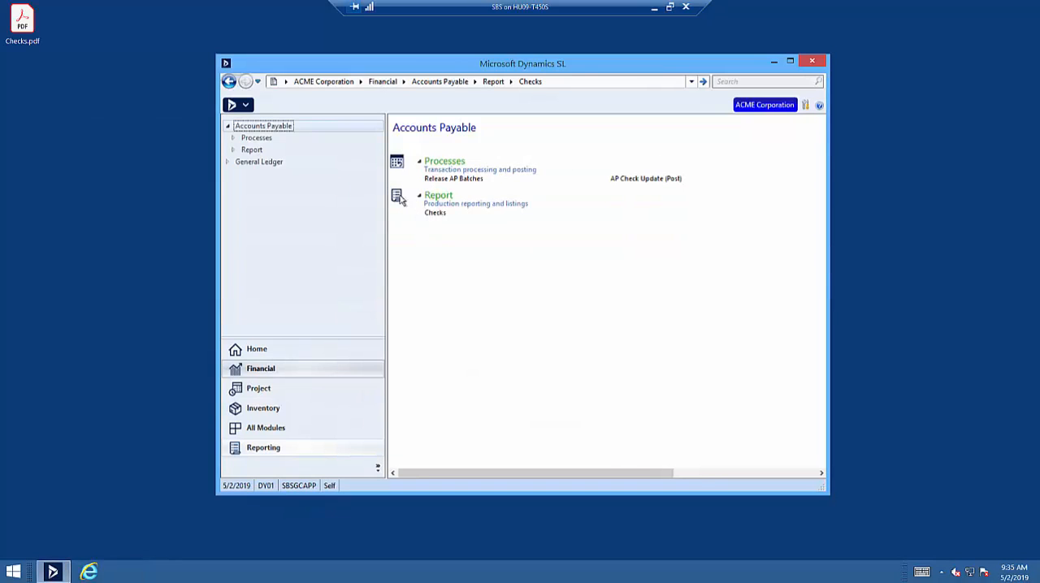
Try to reopen the Accounts Payable Checks report as DY01 and dismiss the resulting message.
{"action": "left_click", "coordinate": [438, 214]}
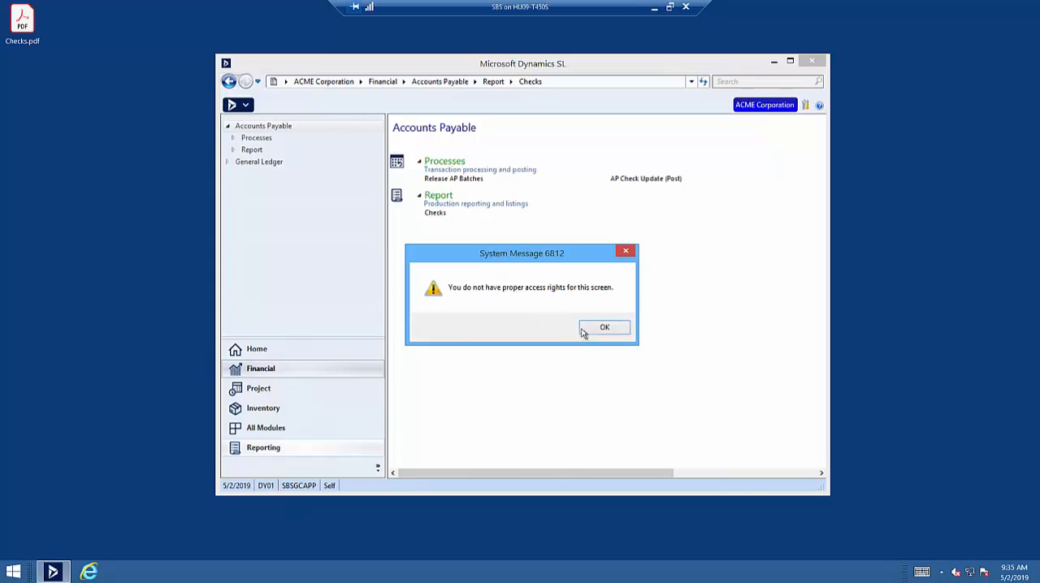
{"action": "left_click", "coordinate": [582, 328]}
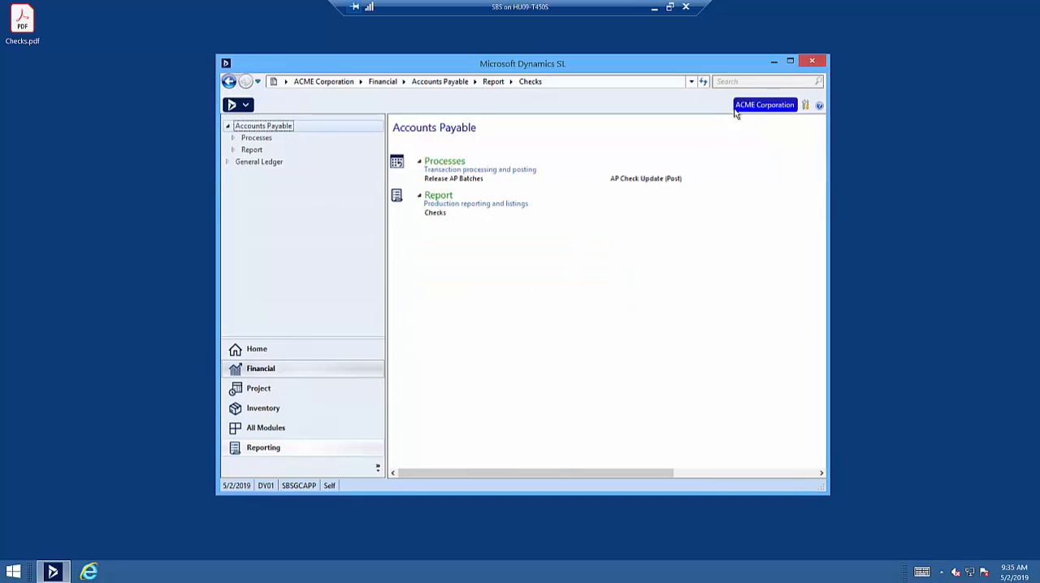
Reload the Synergy Business Solutions (SBS) company and display the Accounts Payable functions available under Financial.
{"action": "left_click", "coordinate": [756, 108]}
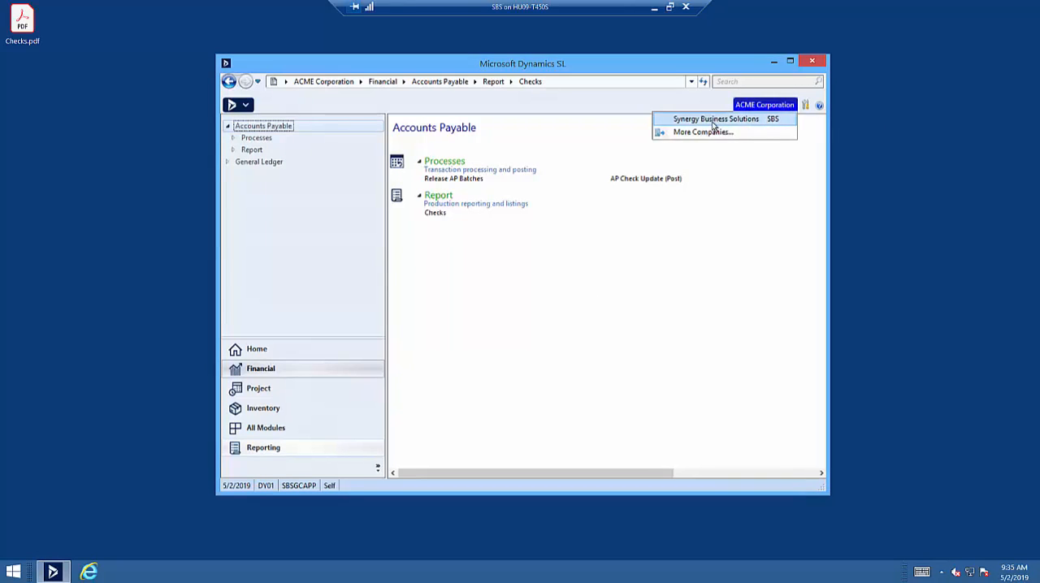
{"action": "left_click", "coordinate": [713, 122]}
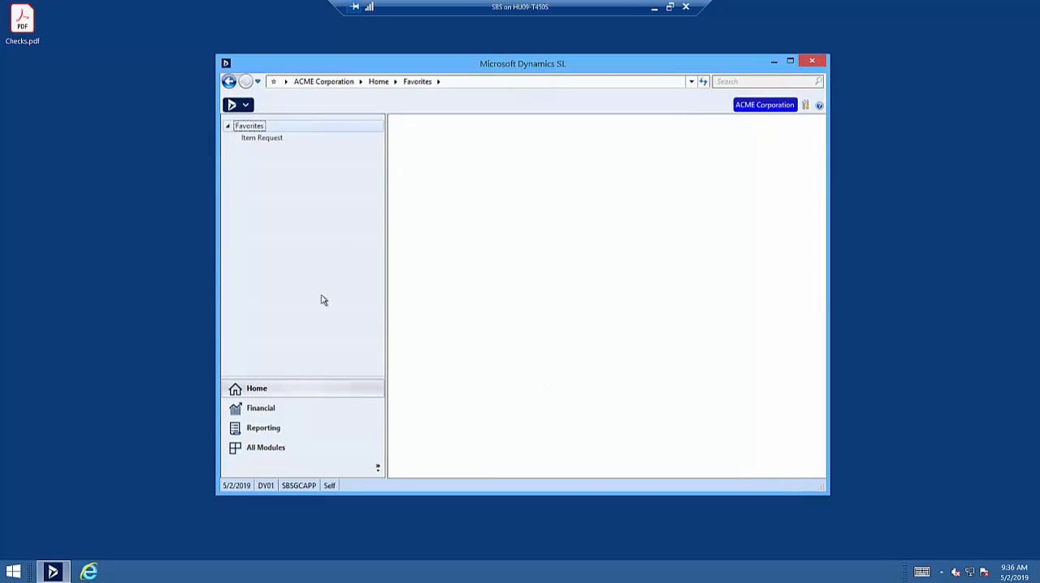
{"action": "left_click", "coordinate": [262, 408]}
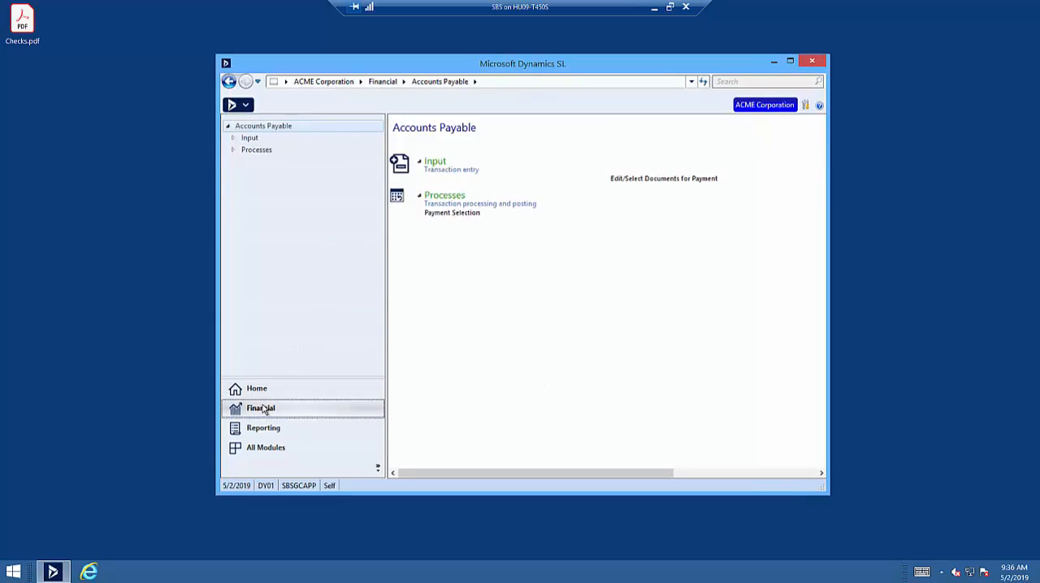